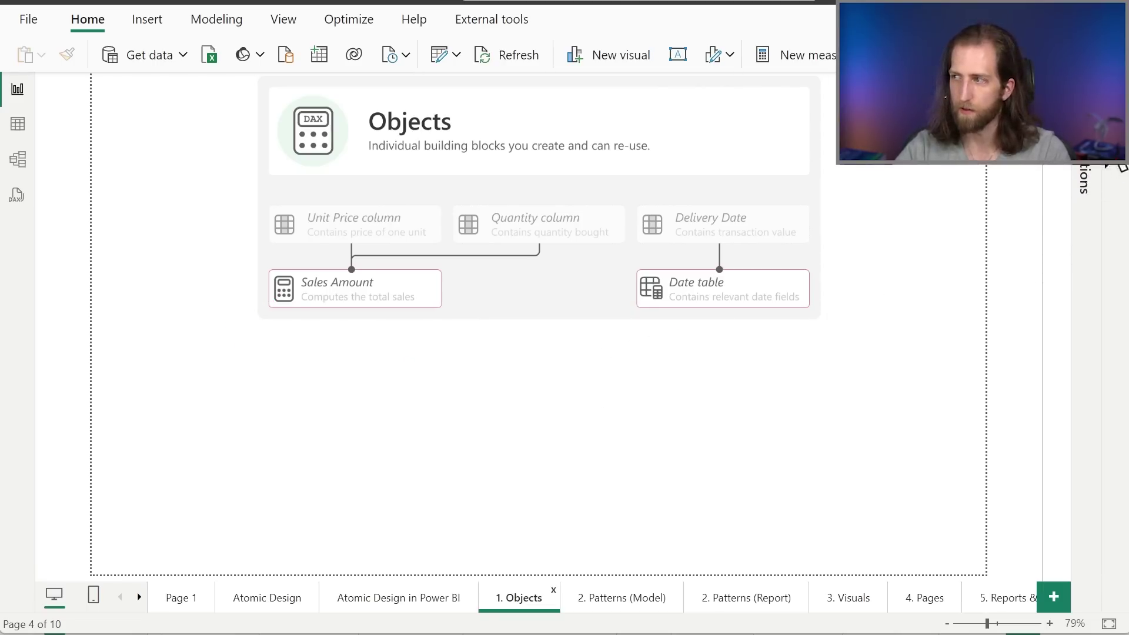
Step: Delete the Date and DateAutoTemplate tables from the semantic model in the model view
click(1086, 341)
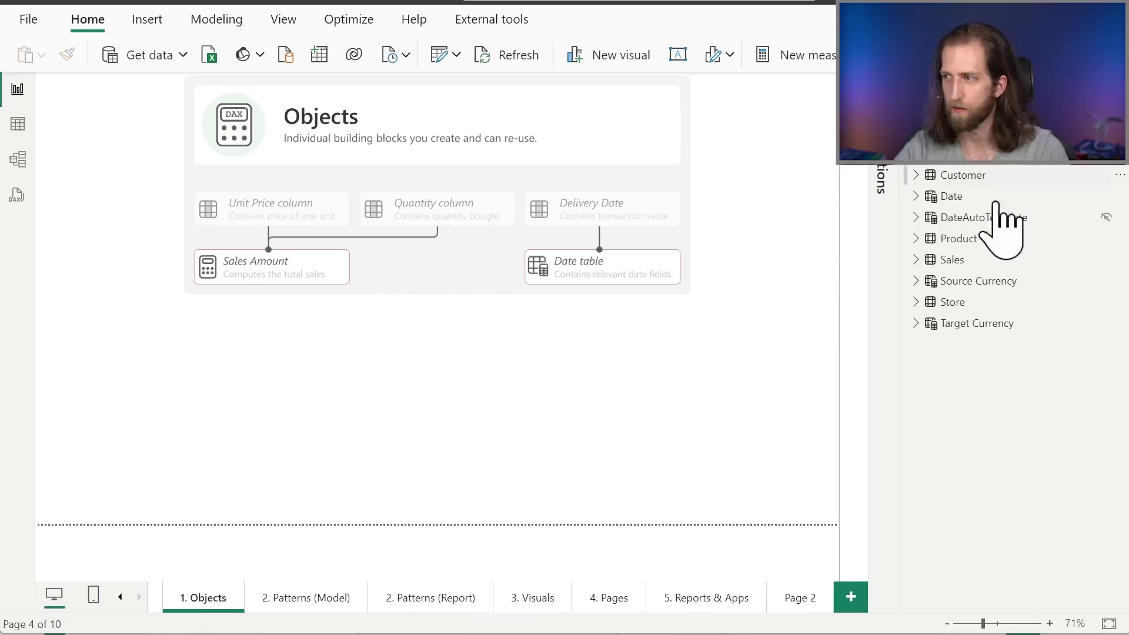
click(964, 197)
click(971, 219)
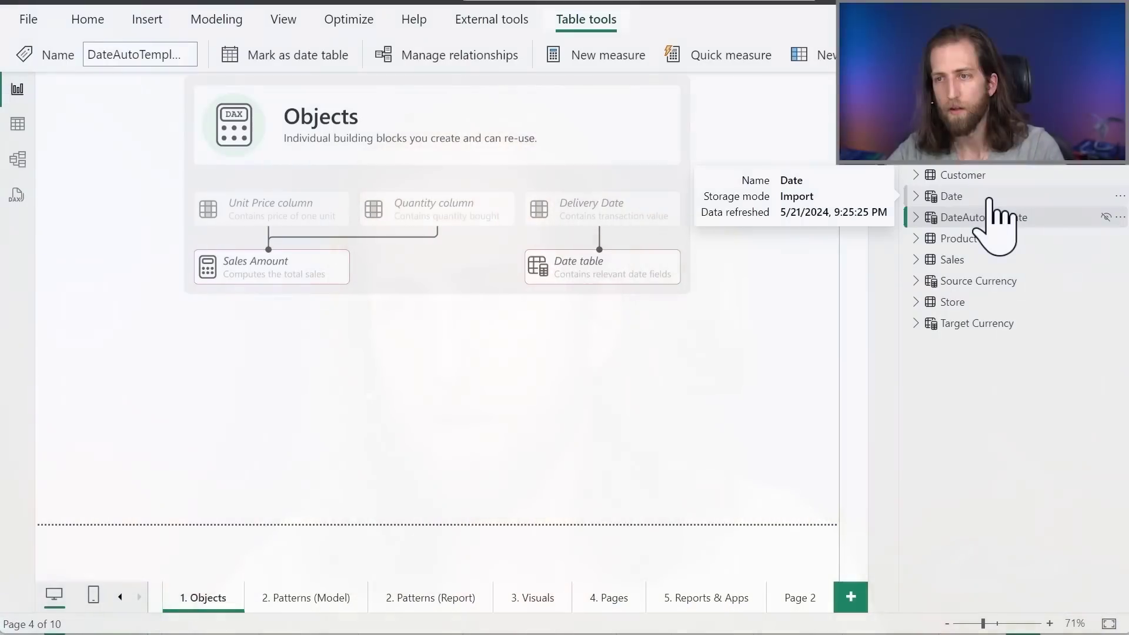
click(17, 159)
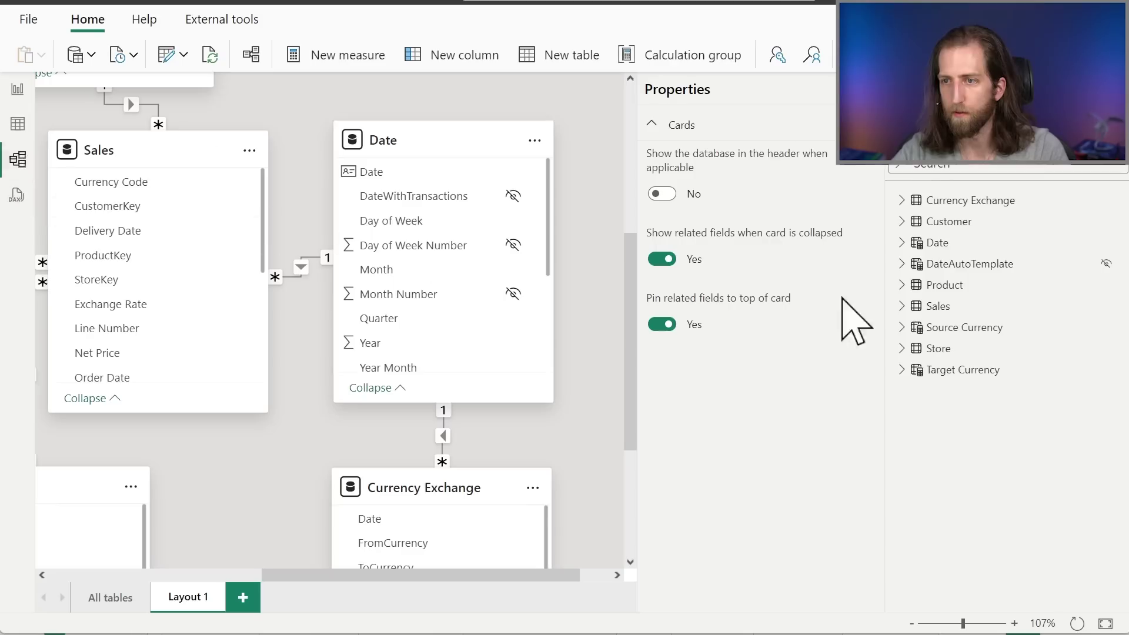
click(977, 242)
ctrl+click(970, 264)
right_click(970, 264)
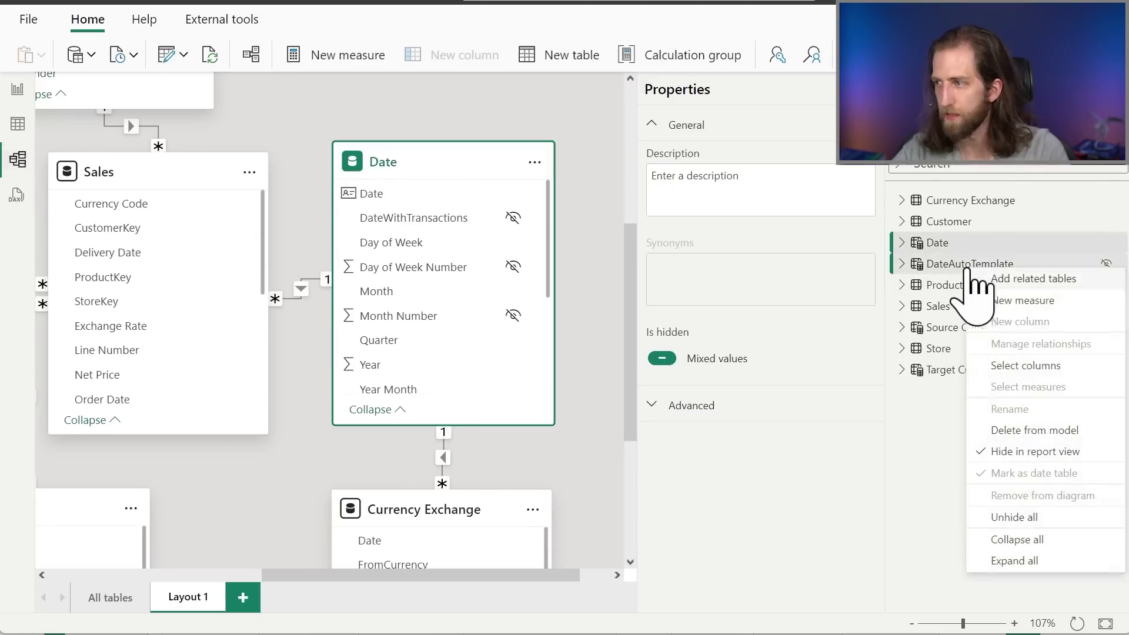
click(1018, 430)
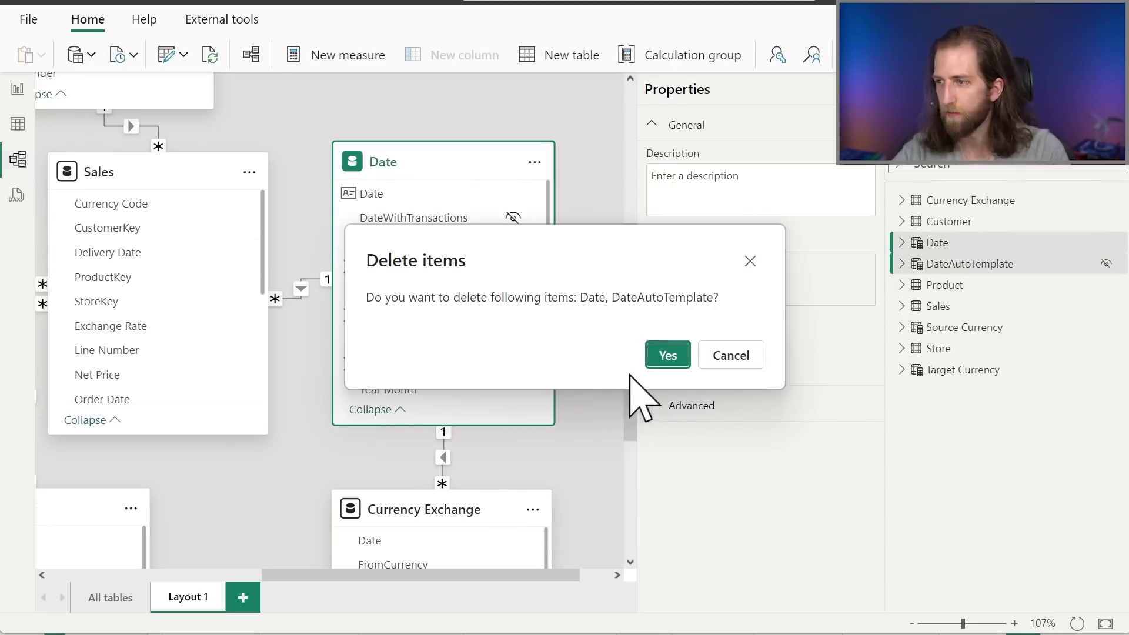
click(660, 355)
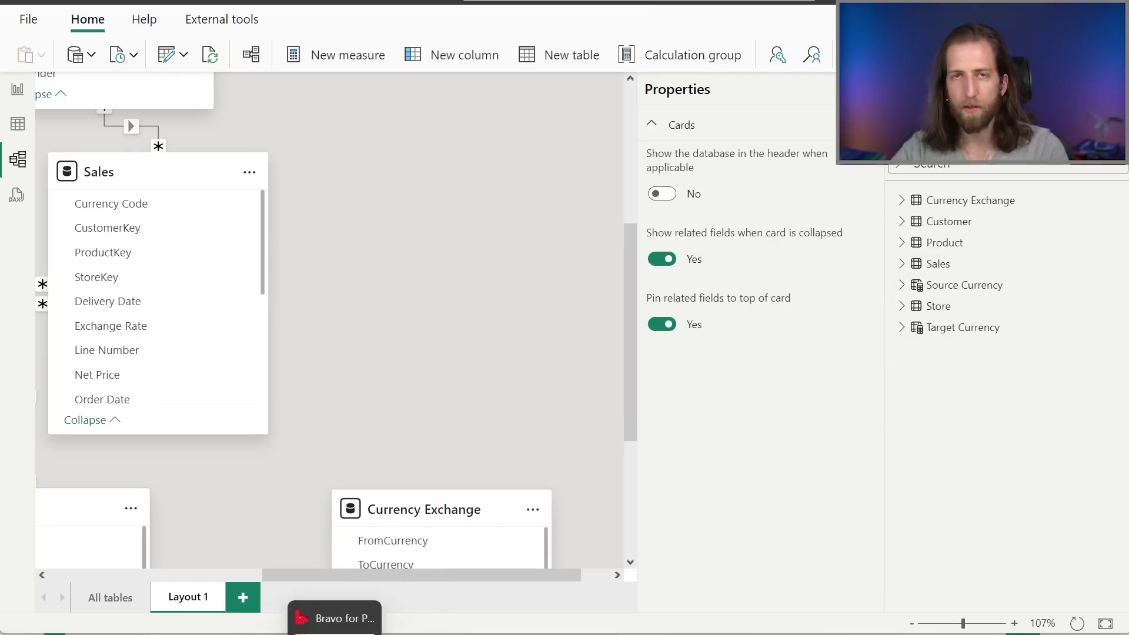
Step: Switch to Bravo for Power BI and review the calendar templates, keeping Standard selected
click(335, 619)
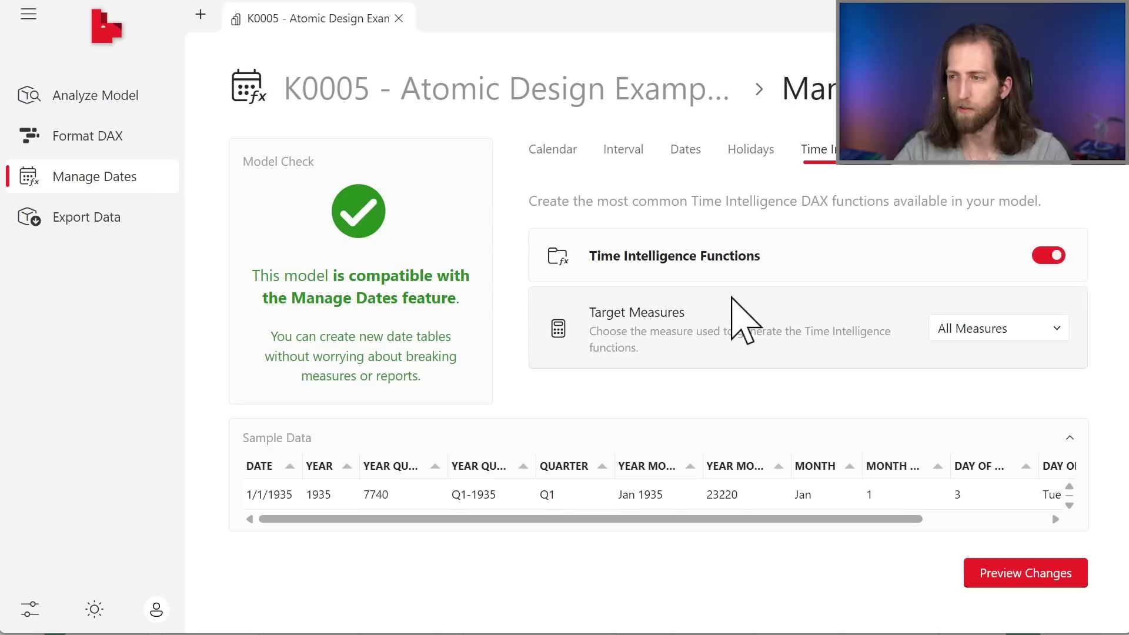
click(550, 151)
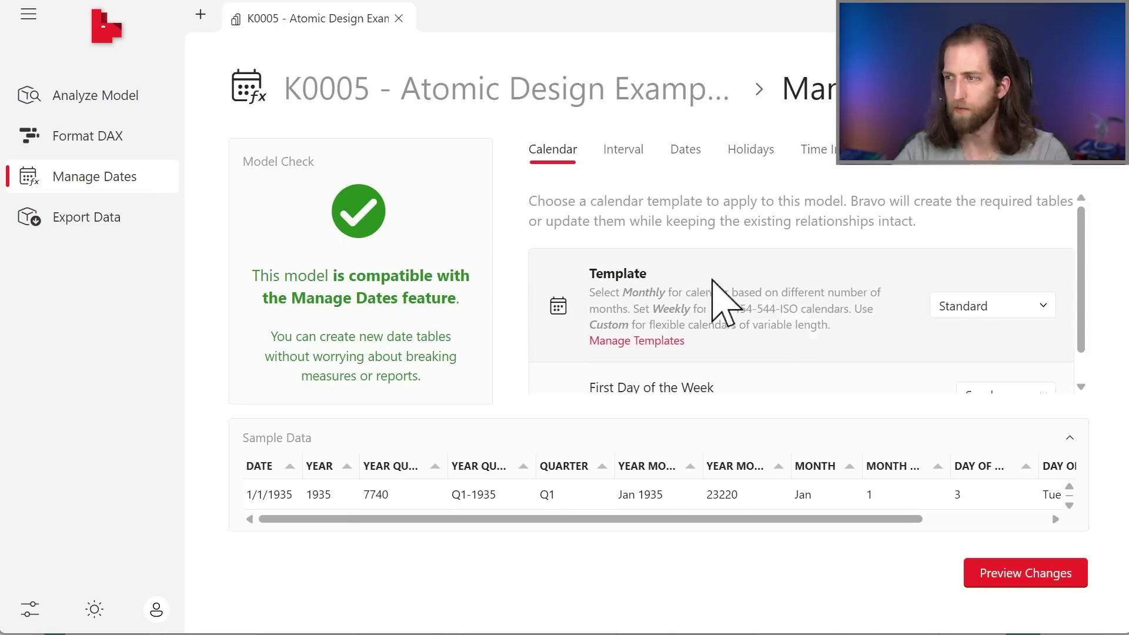
click(967, 307)
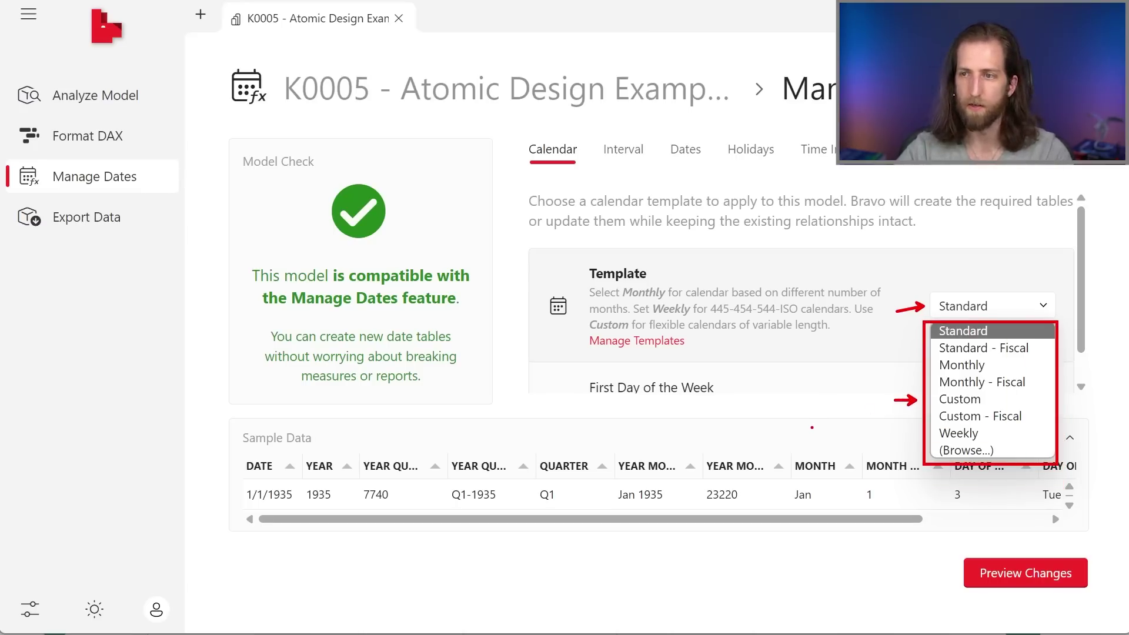
click(664, 406)
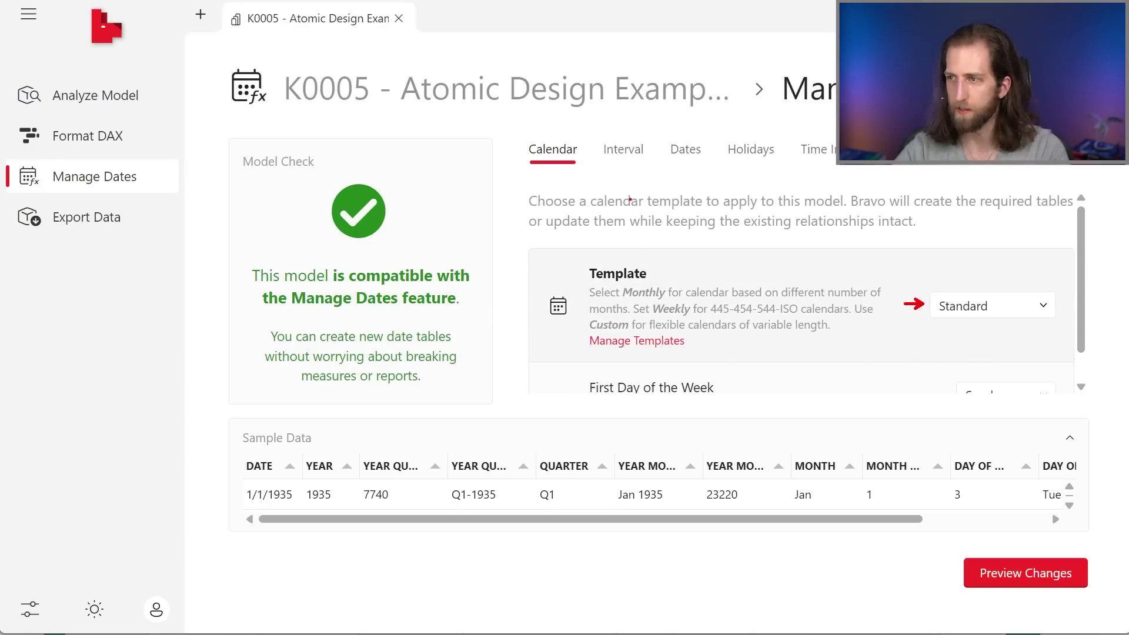
Step: Set the date interval's automatic scan to chosen columns and include the Sales table's Delivery Date and Order Date
click(622, 152)
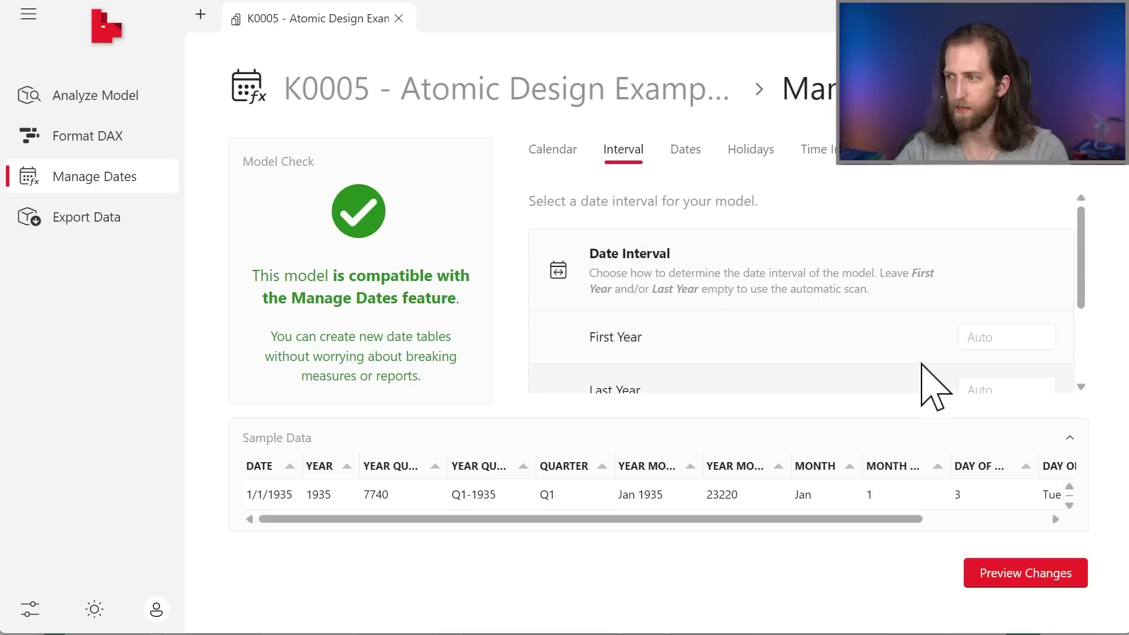
scroll(931, 382, down, 2)
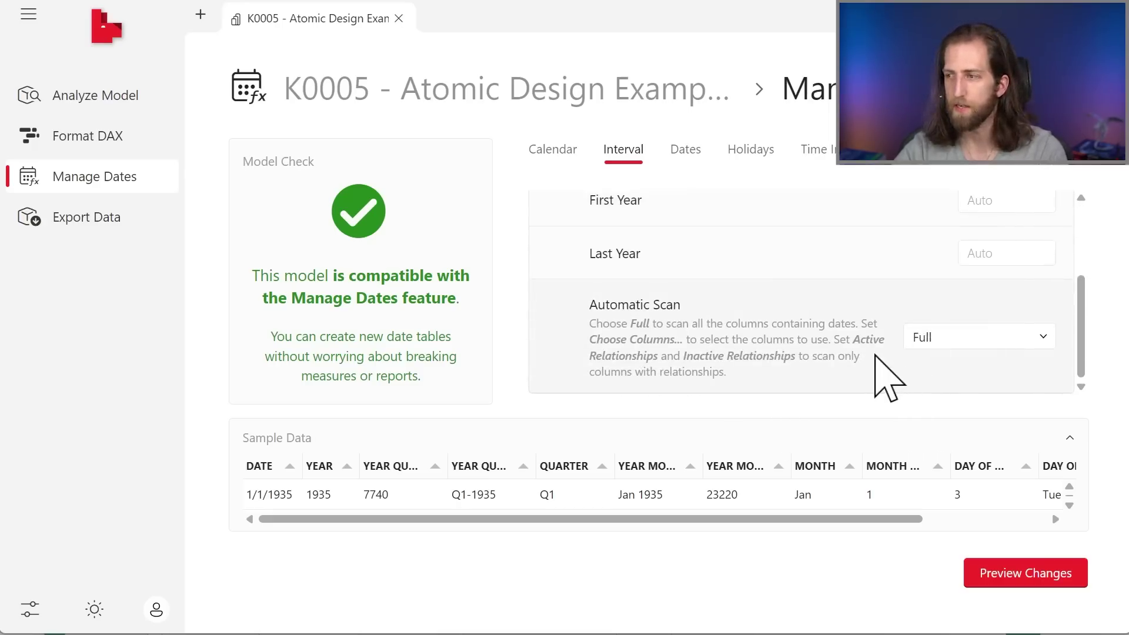
click(935, 337)
click(935, 379)
scroll(743, 376, down, 5)
click(563, 331)
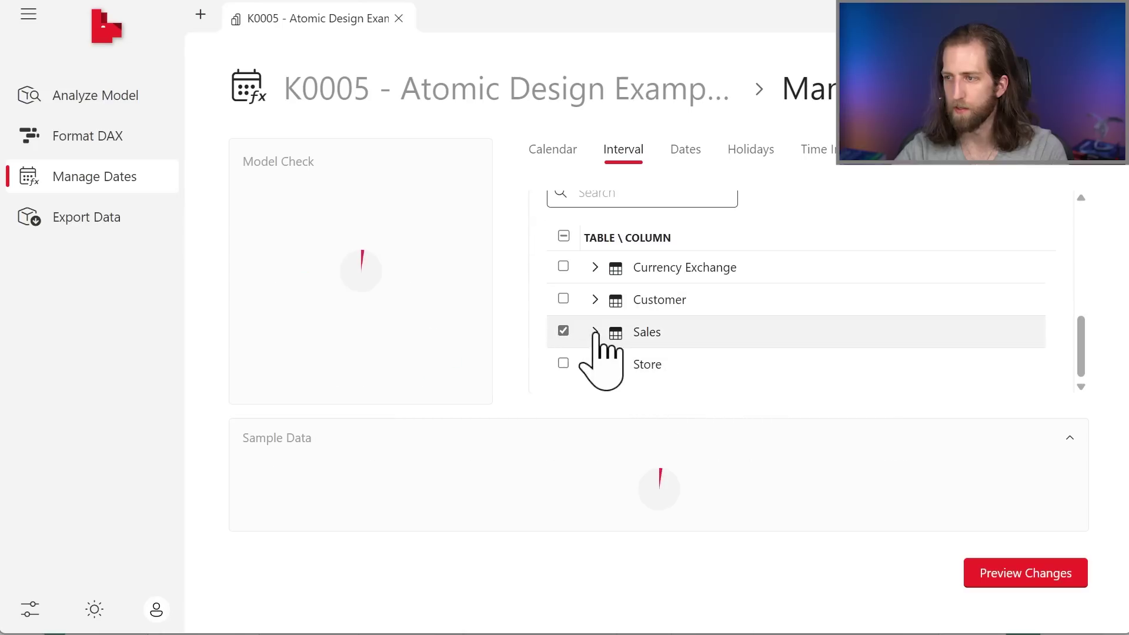
click(595, 333)
scroll(670, 364, down, 2)
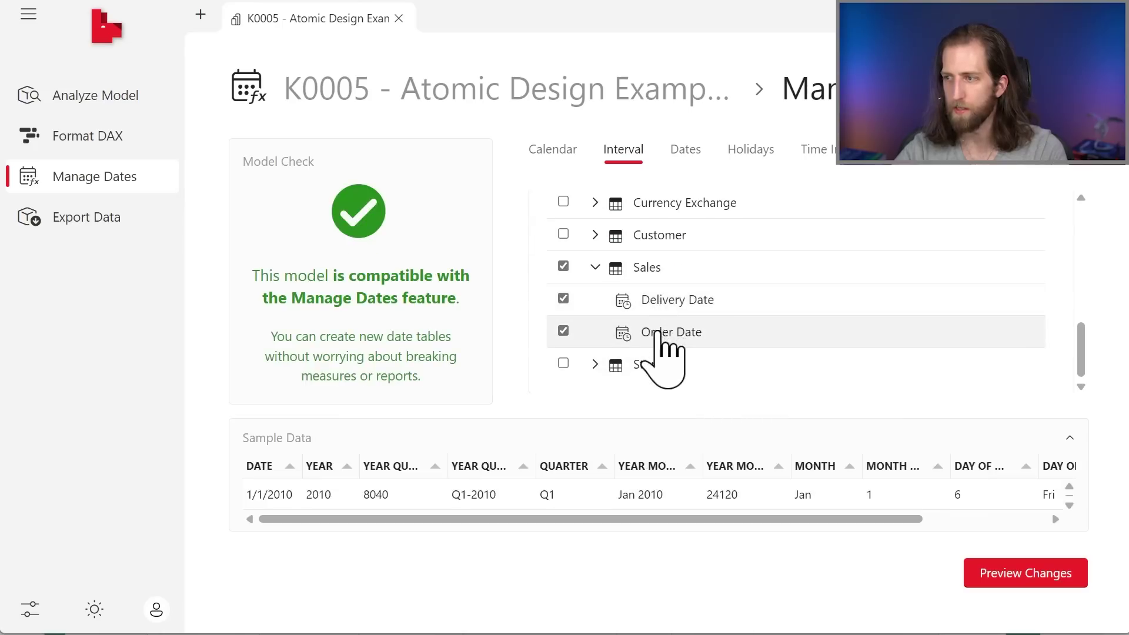
click(563, 235)
click(595, 235)
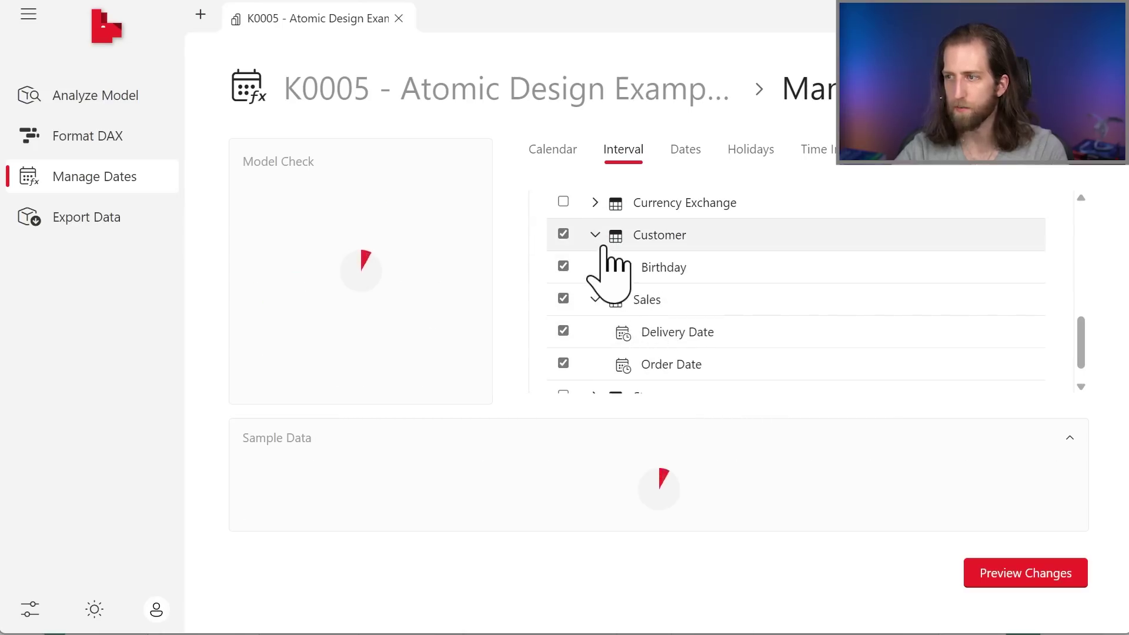
click(564, 234)
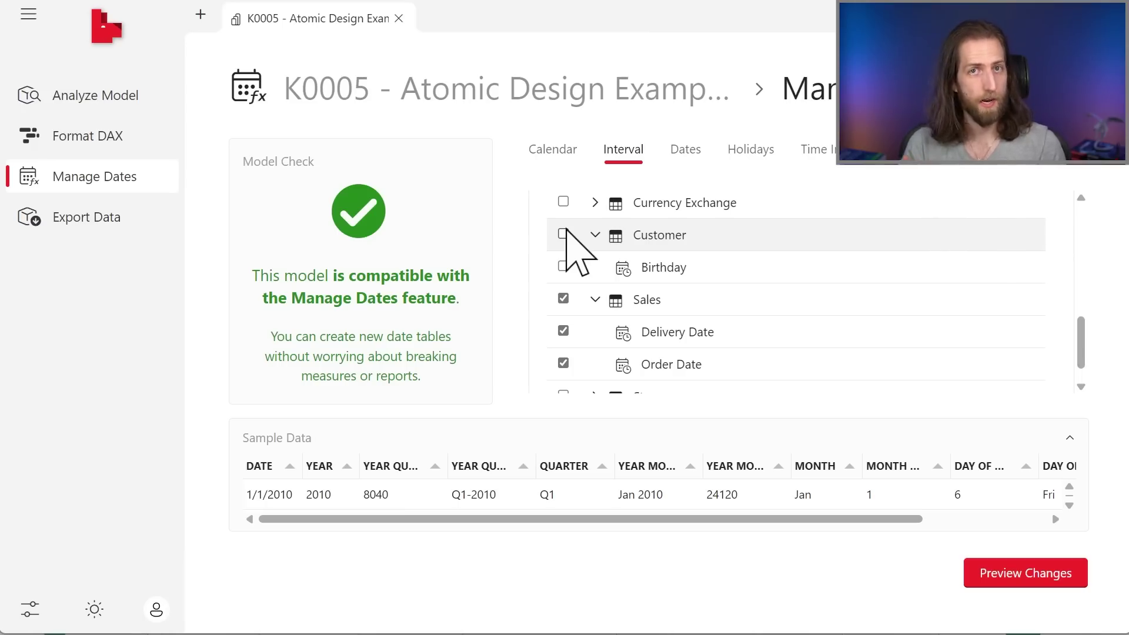
Step: Review the Dates and Holidays settings, and turn off Time Intelligence Functions
scroll(566, 231, up, 10)
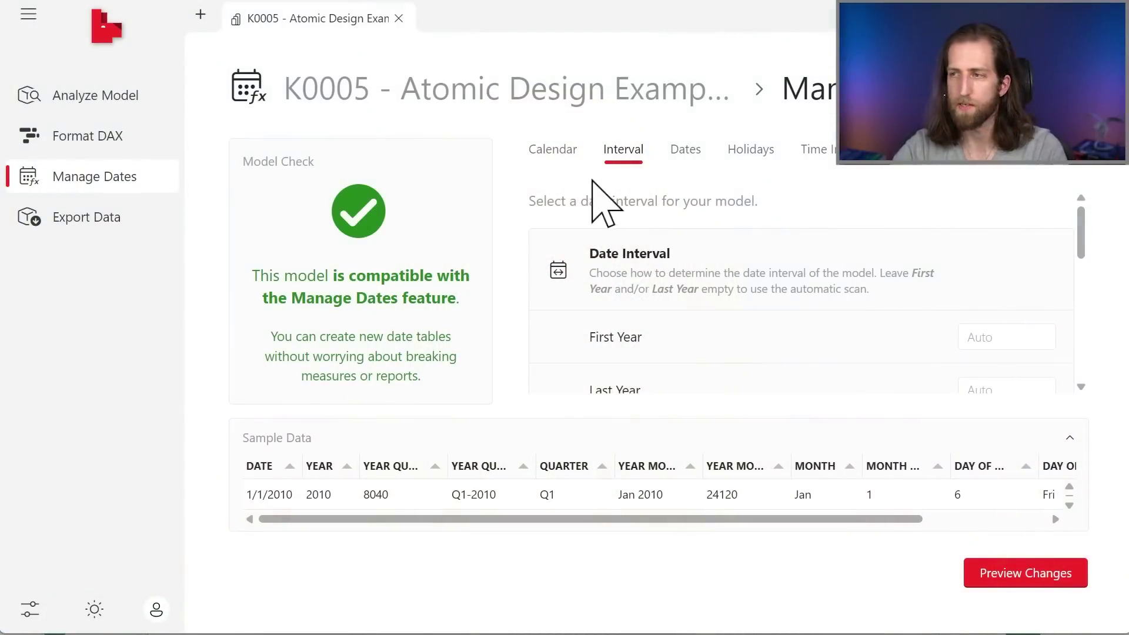
click(682, 147)
scroll(871, 330, down, 2)
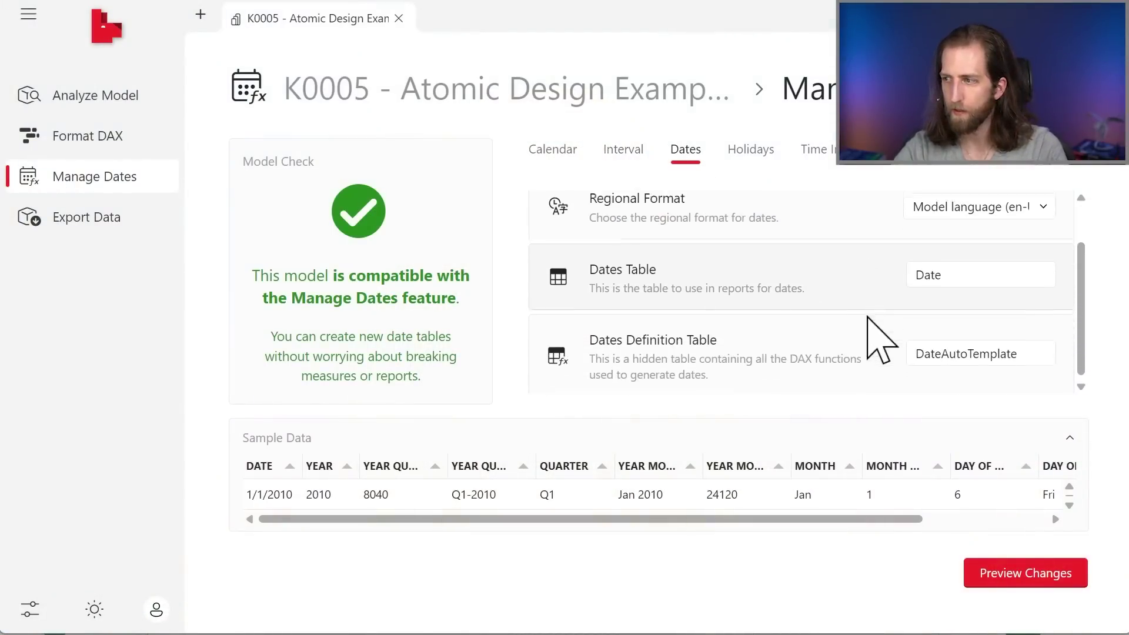
click(759, 152)
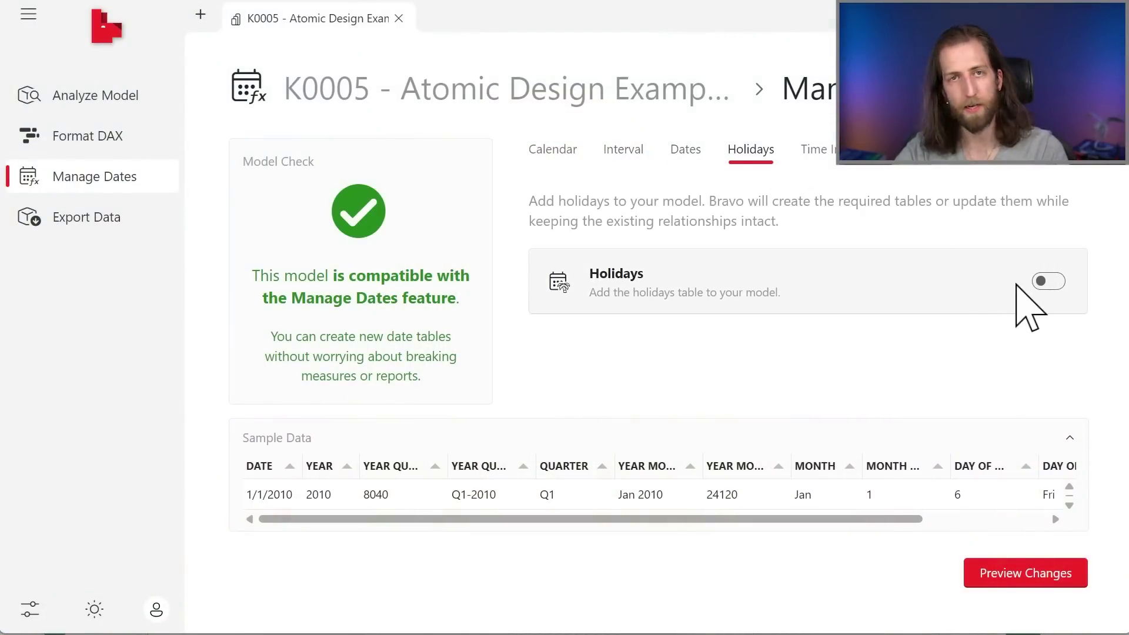
click(856, 156)
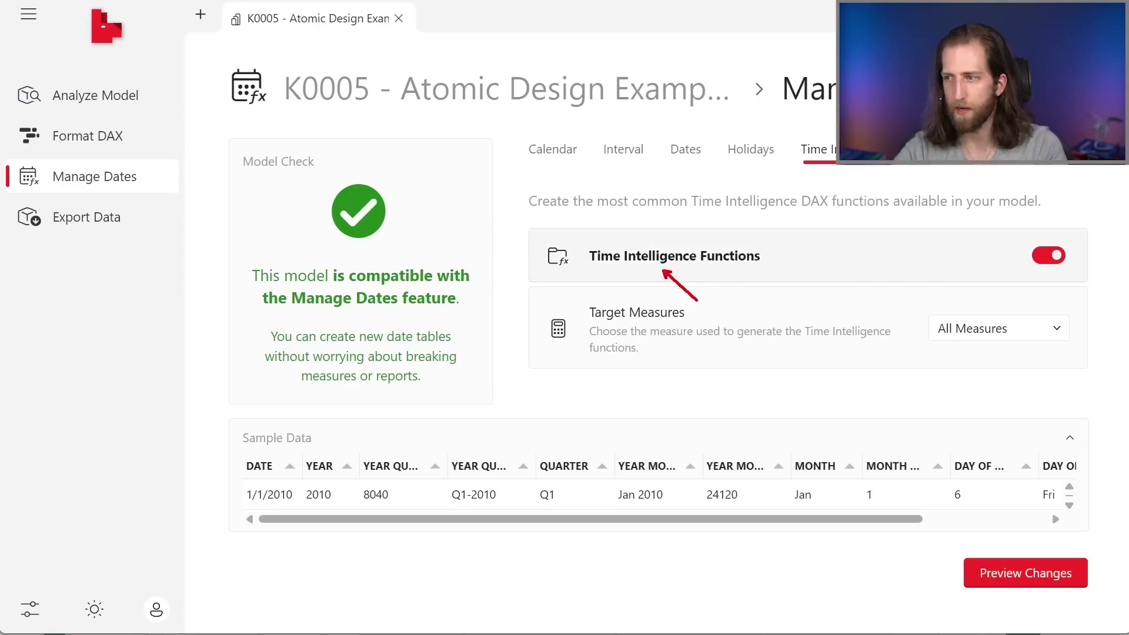
click(1046, 255)
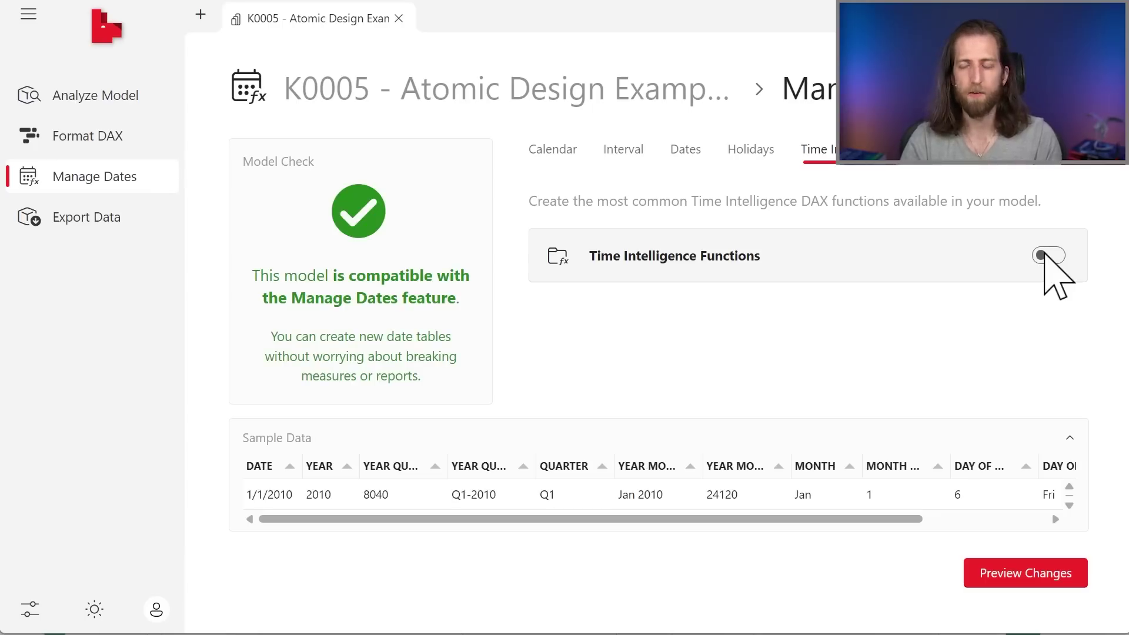
Step: Preview the new Date and DateAutoTemplate tables and apply the changes to the model
click(1042, 578)
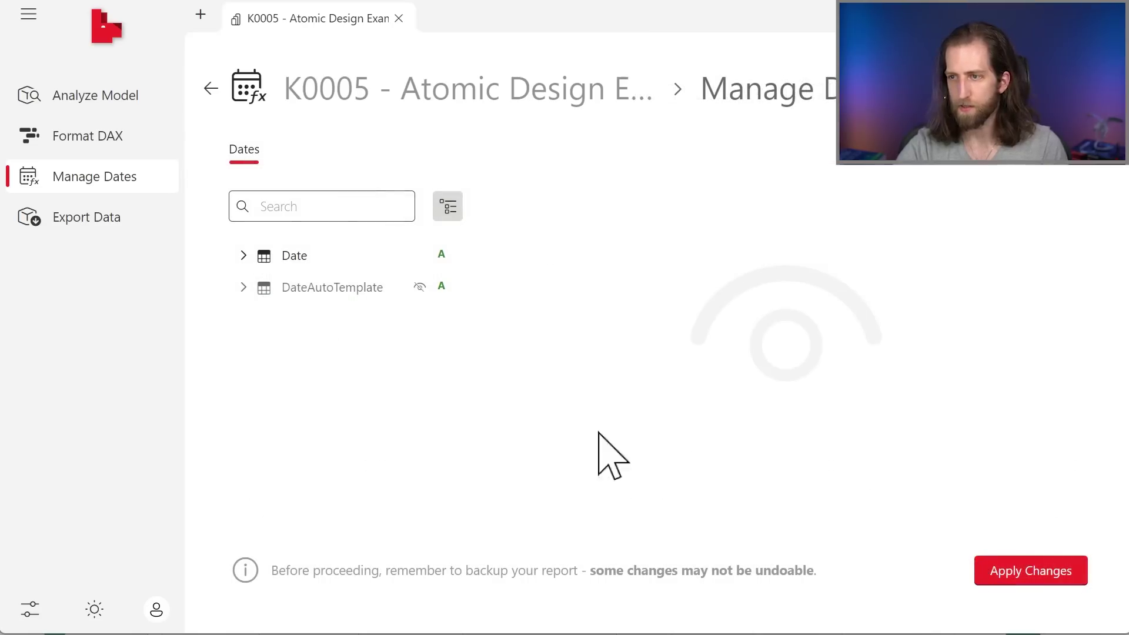
click(1003, 574)
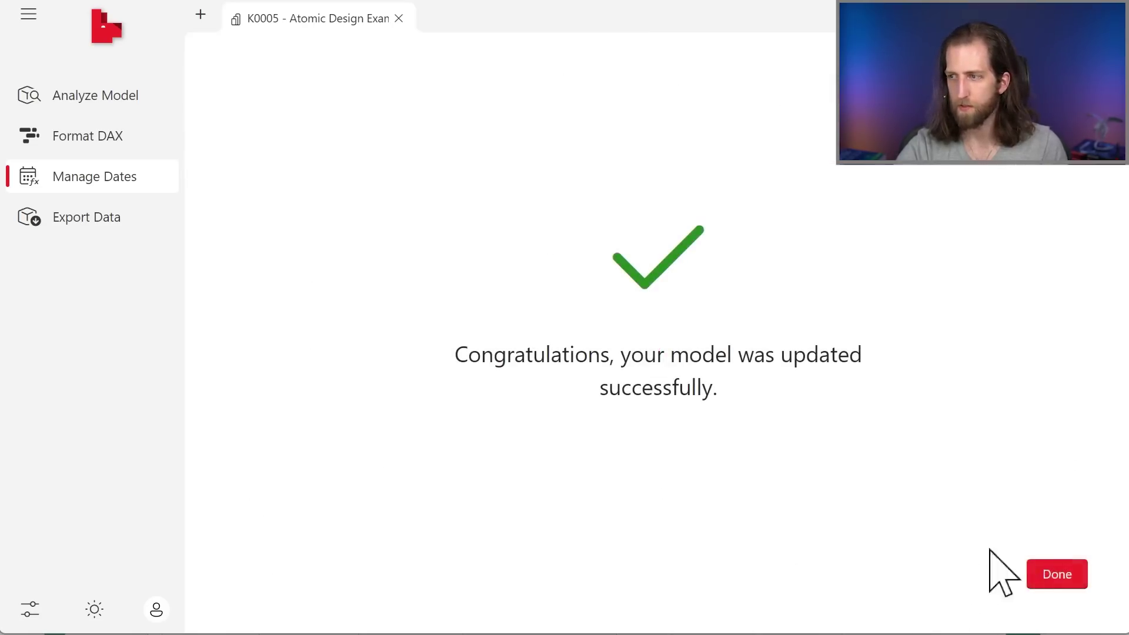
click(1053, 575)
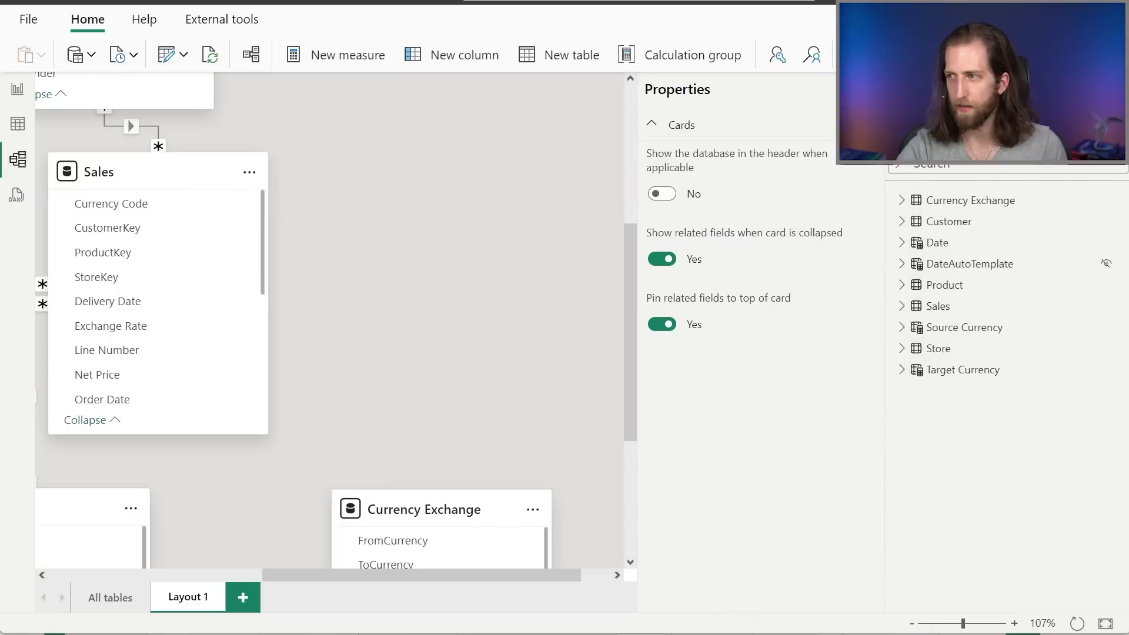
Step: Add the Date table to Layout 1 in Power BI, relating its Date column to Sales Delivery Date and Currency Exchange Date
drag(950, 243, 147, 302)
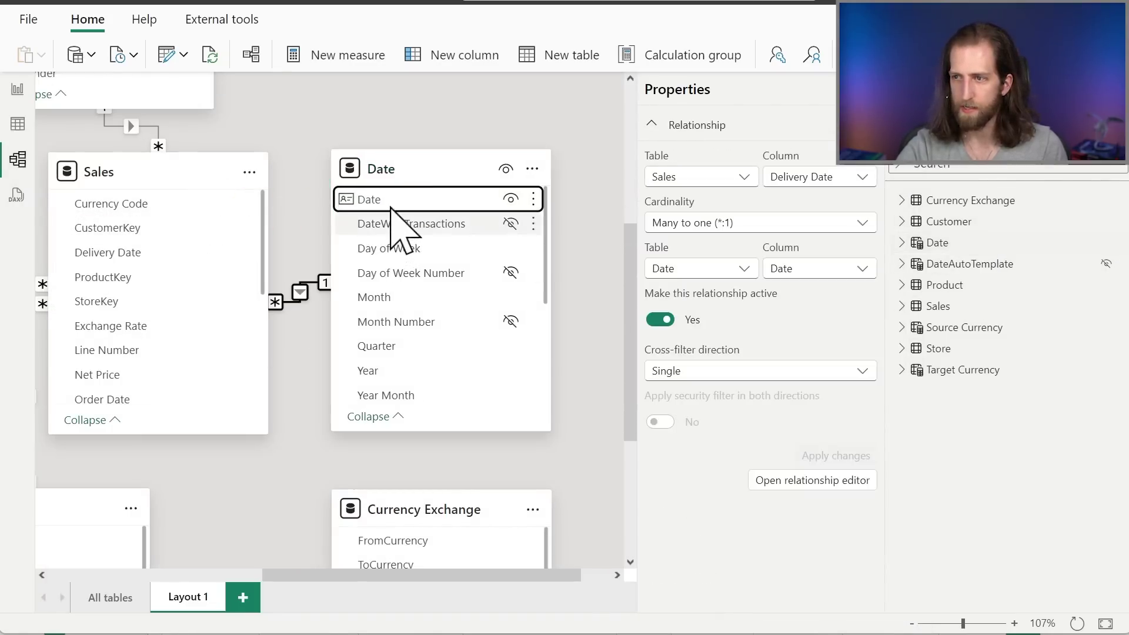
scroll(353, 220, down, 1)
scroll(341, 229, up, 1)
scroll(302, 222, down, 1)
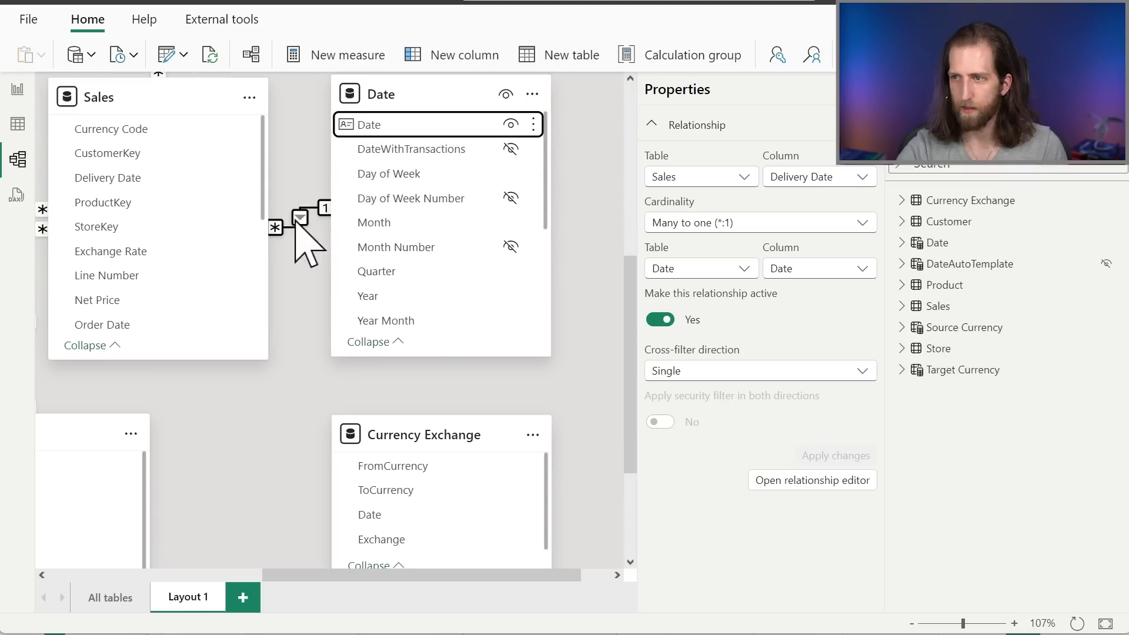
drag(389, 127, 340, 471)
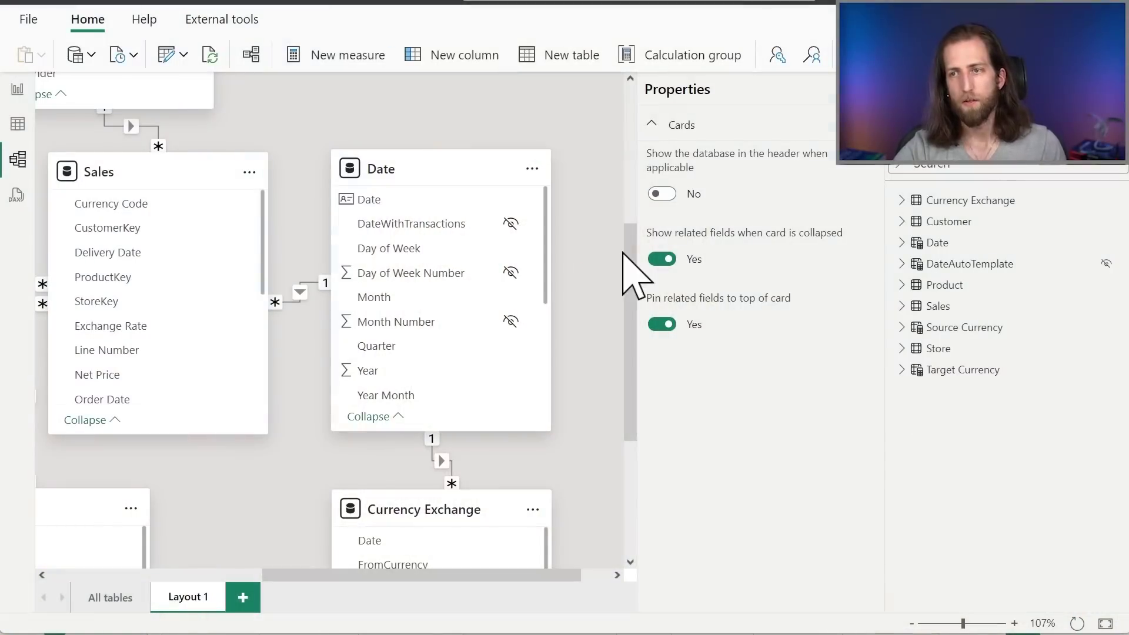
Step: Switch to Tabular Editor through the report view and show the Sales Amount measure's DAX expression
click(17, 90)
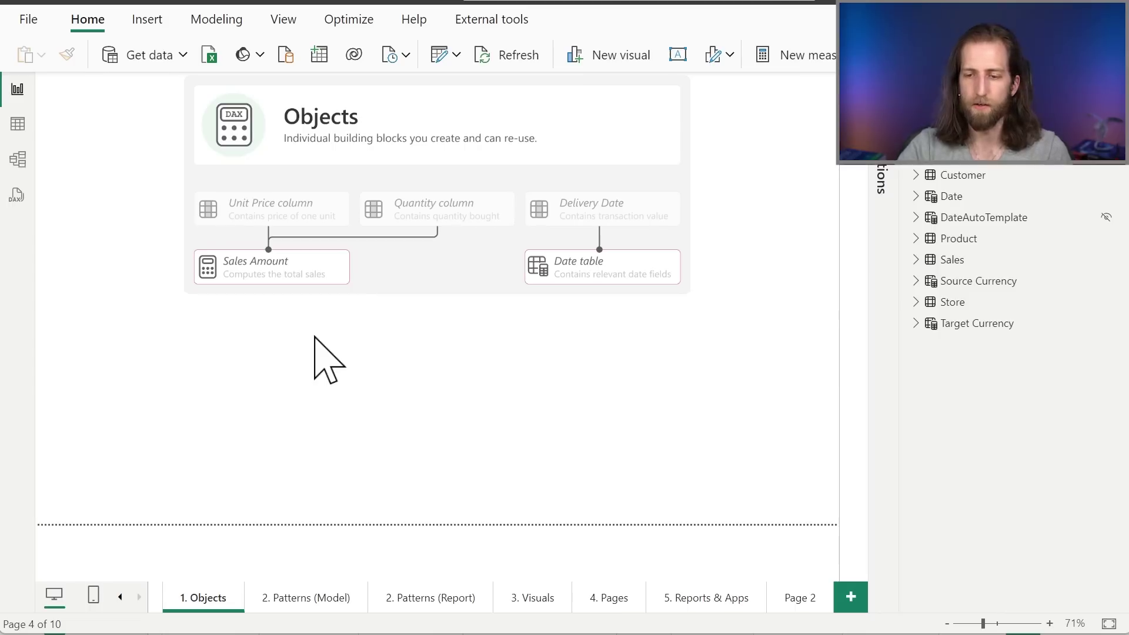
click(494, 19)
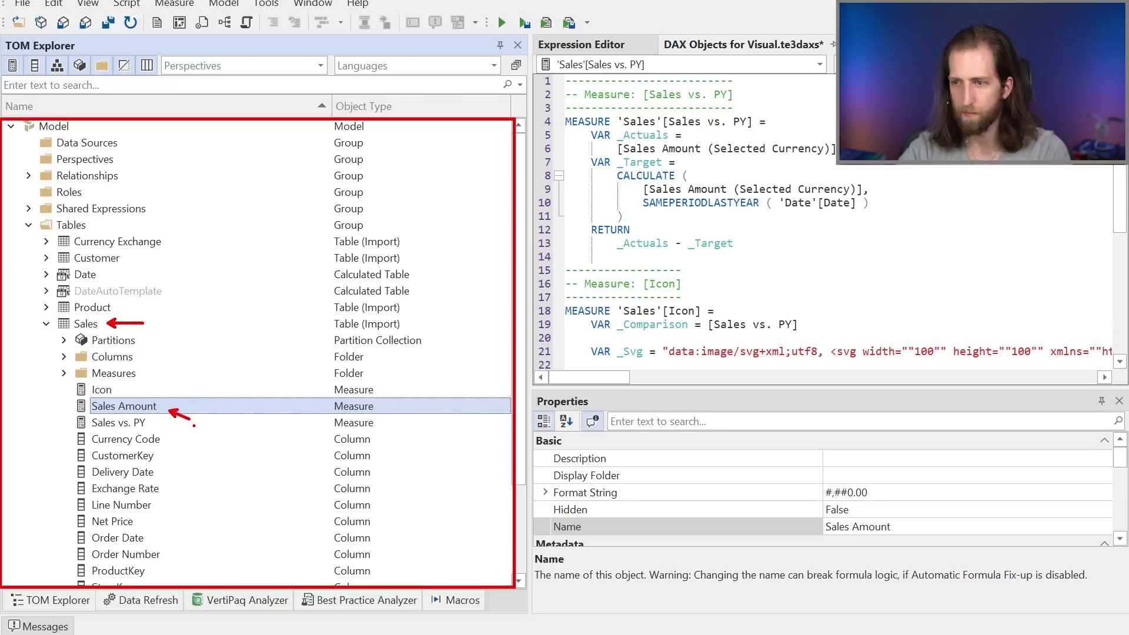
scroll(225, 456, down, 1)
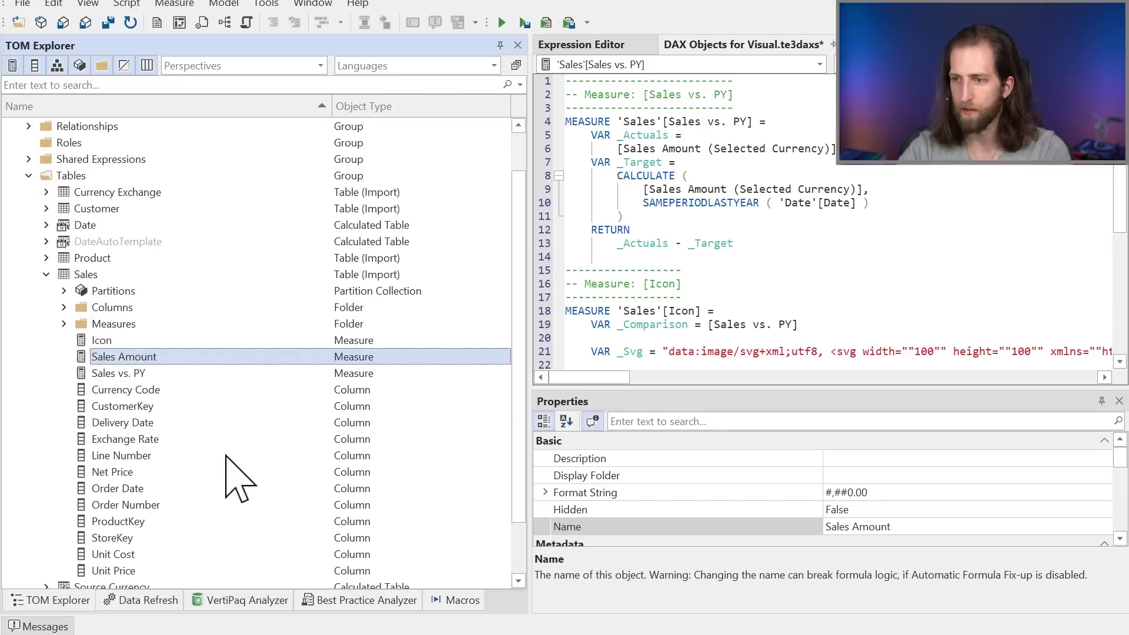
click(630, 49)
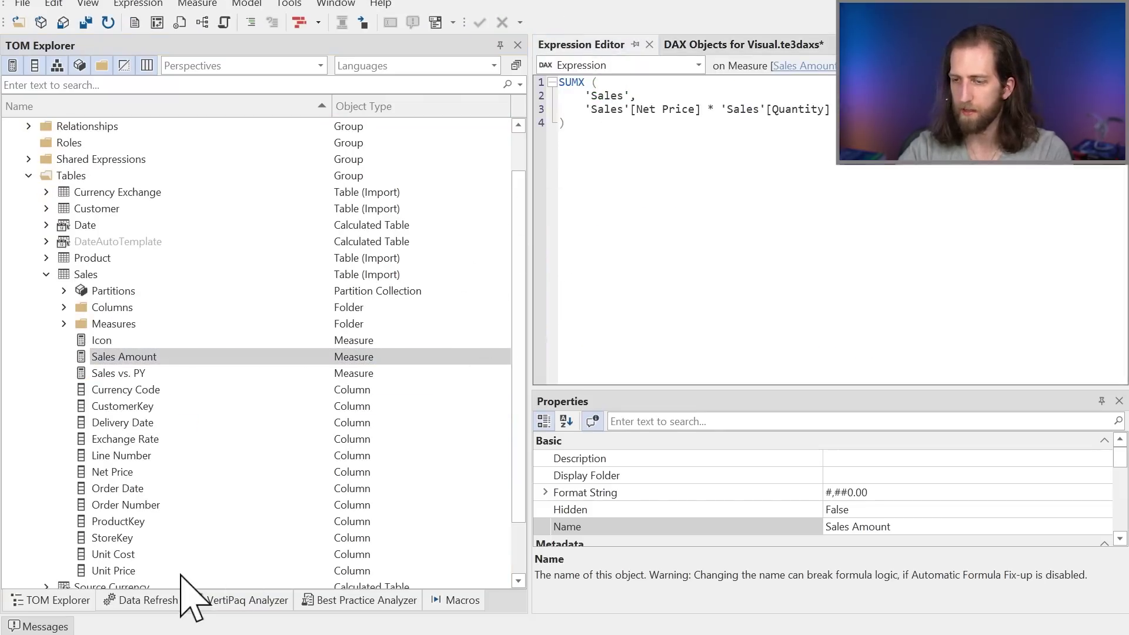
Step: Create sum measures for the Sales columns CustomerKey through Unit Cost with the Create Measures - Column Sum macro
scroll(172, 479, down, 2)
click(137, 307)
click(144, 324)
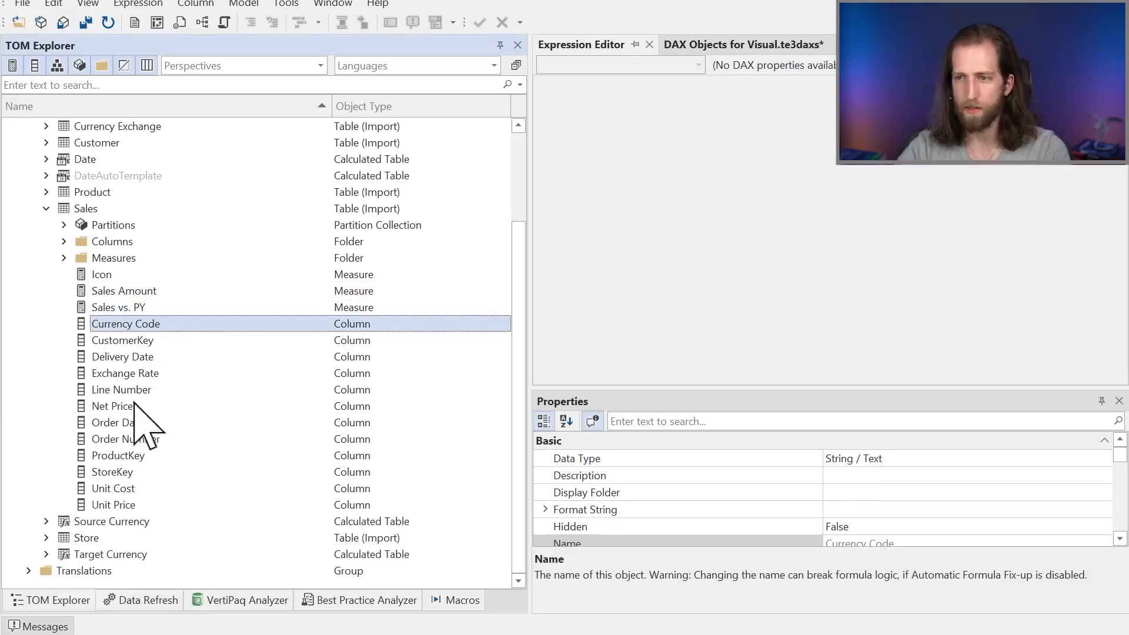
click(147, 340)
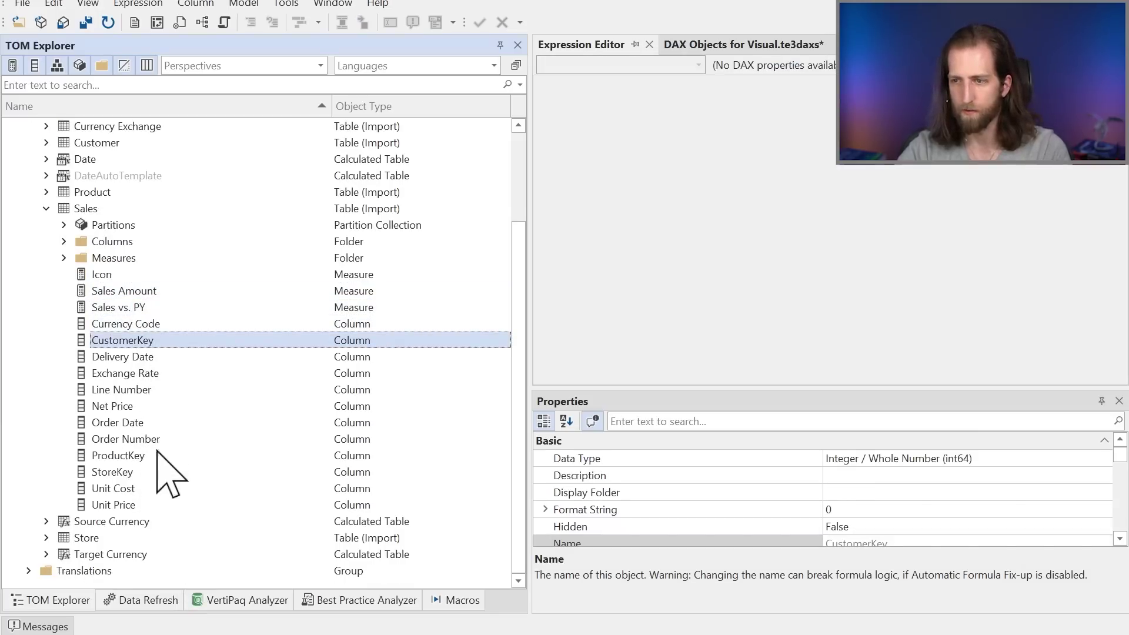
shift+click(150, 493)
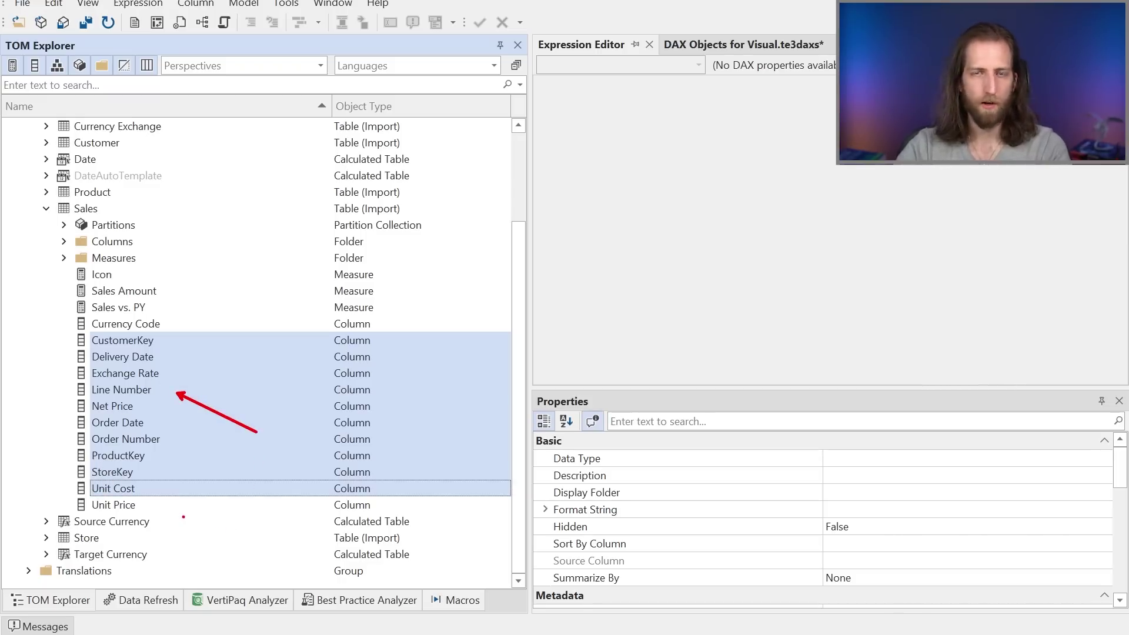
right_click(127, 395)
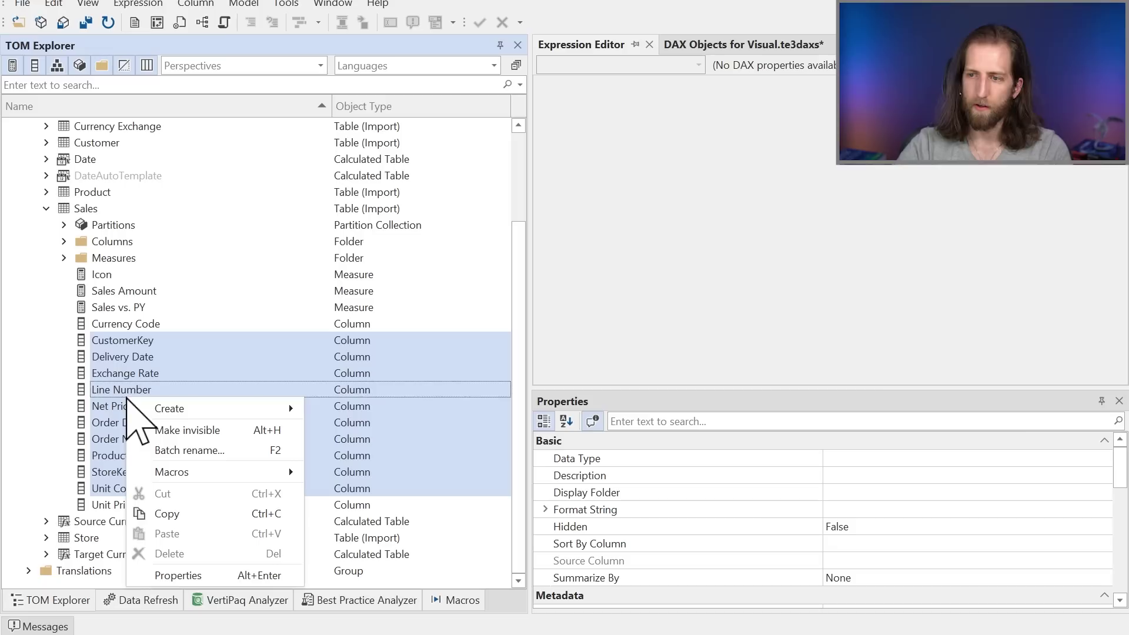
mouse_move(171, 476)
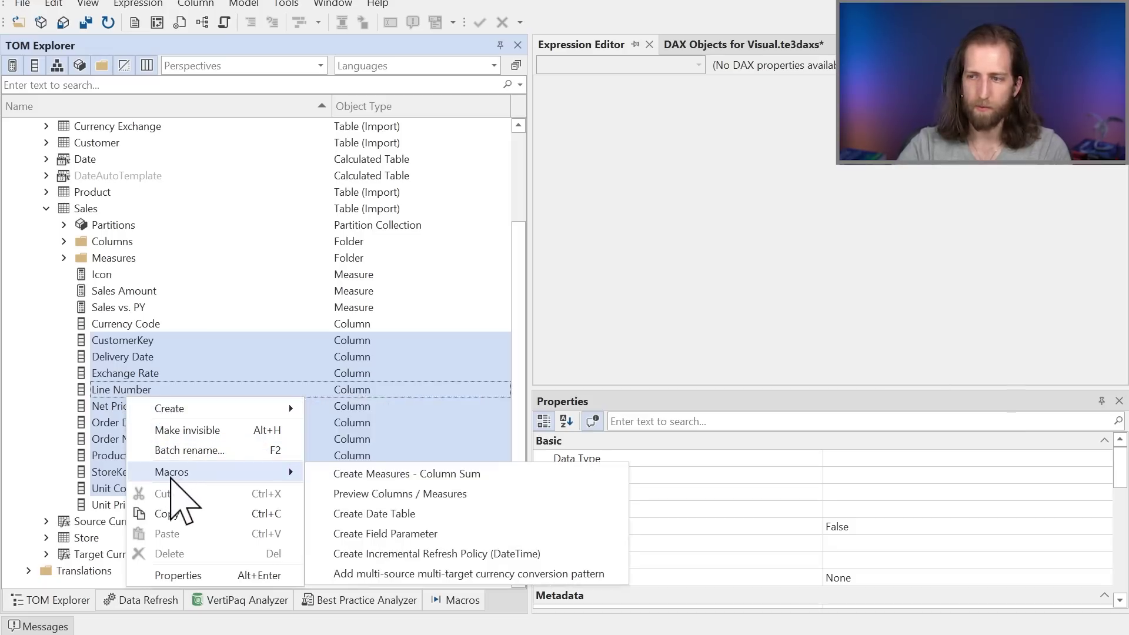
click(364, 481)
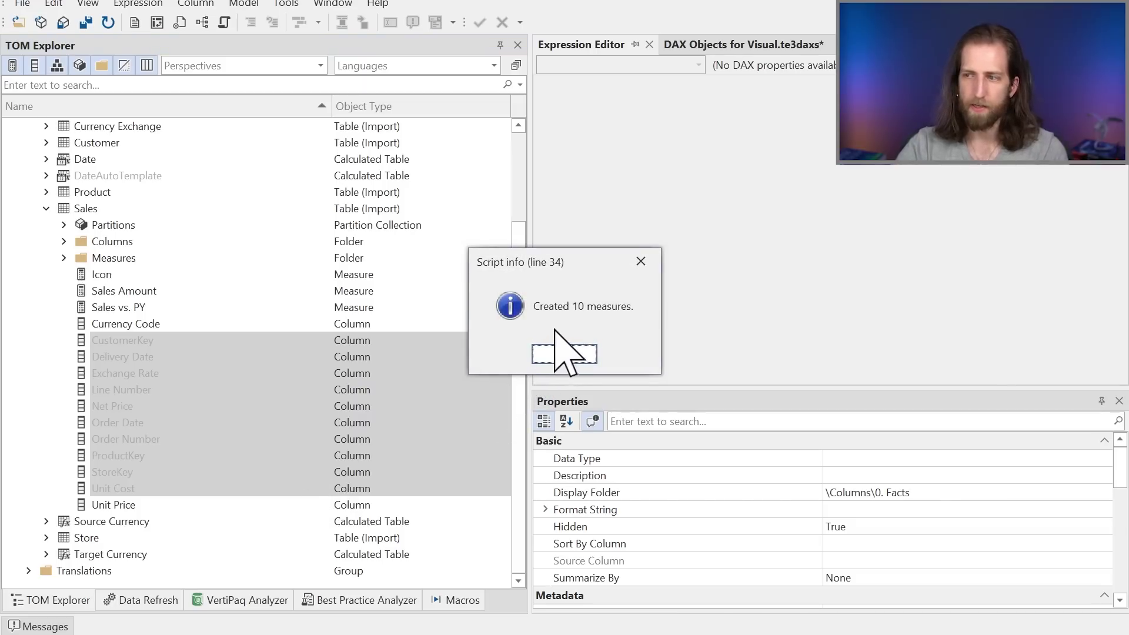
click(564, 355)
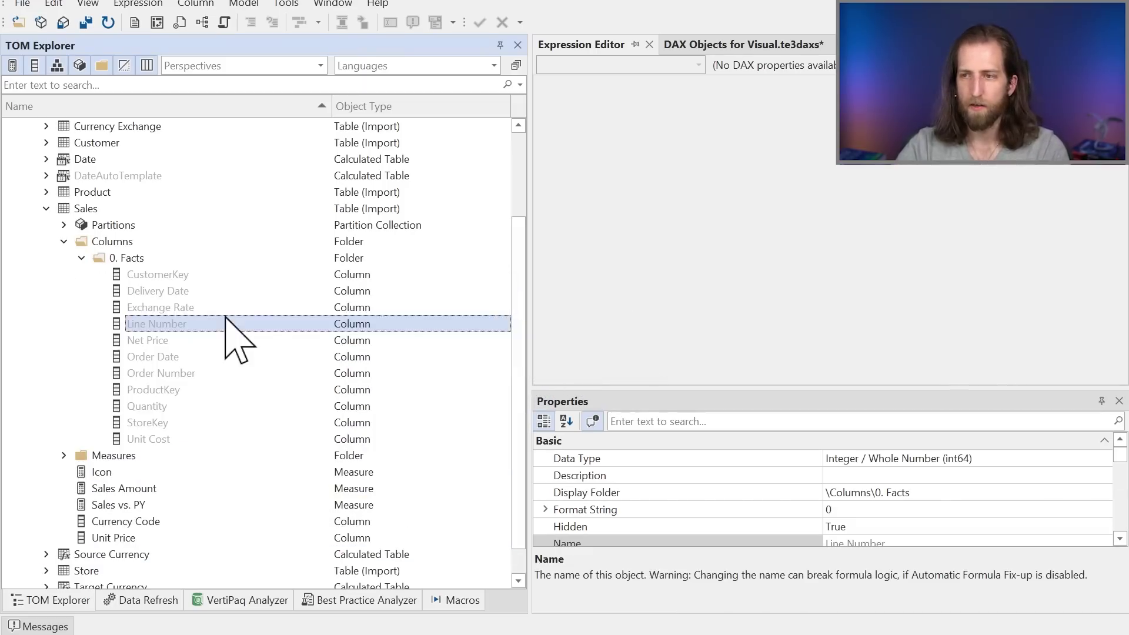
Step: Check the Total Delivery Date measure's DAX in the Sum folder of Sales, and undo the bulk measure creation
click(63, 456)
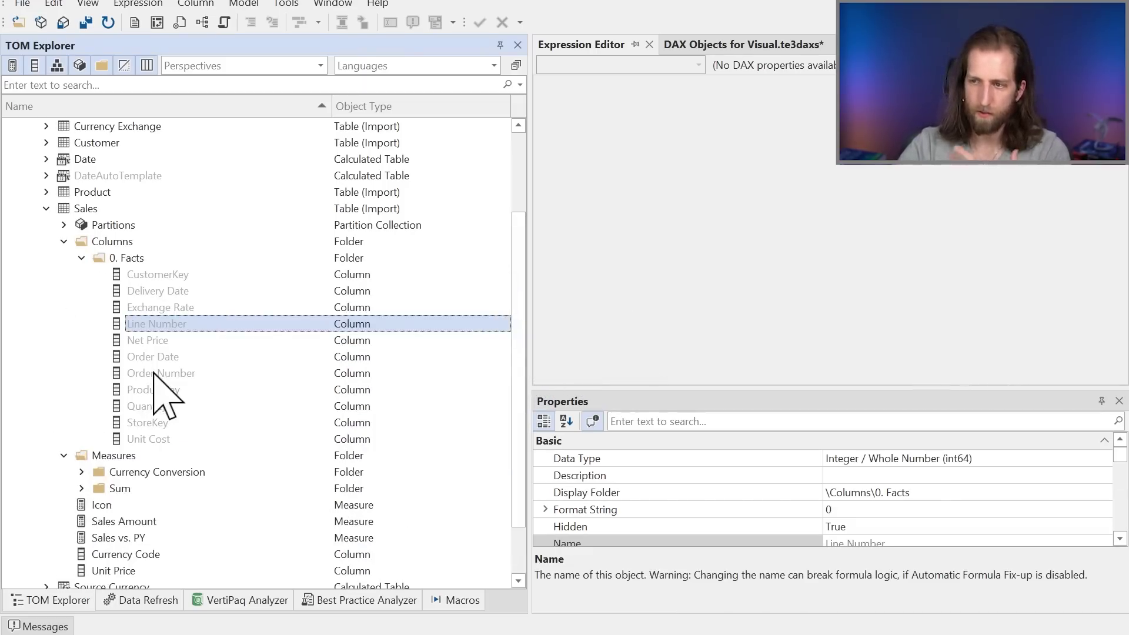
scroll(154, 385, down, 1)
click(82, 440)
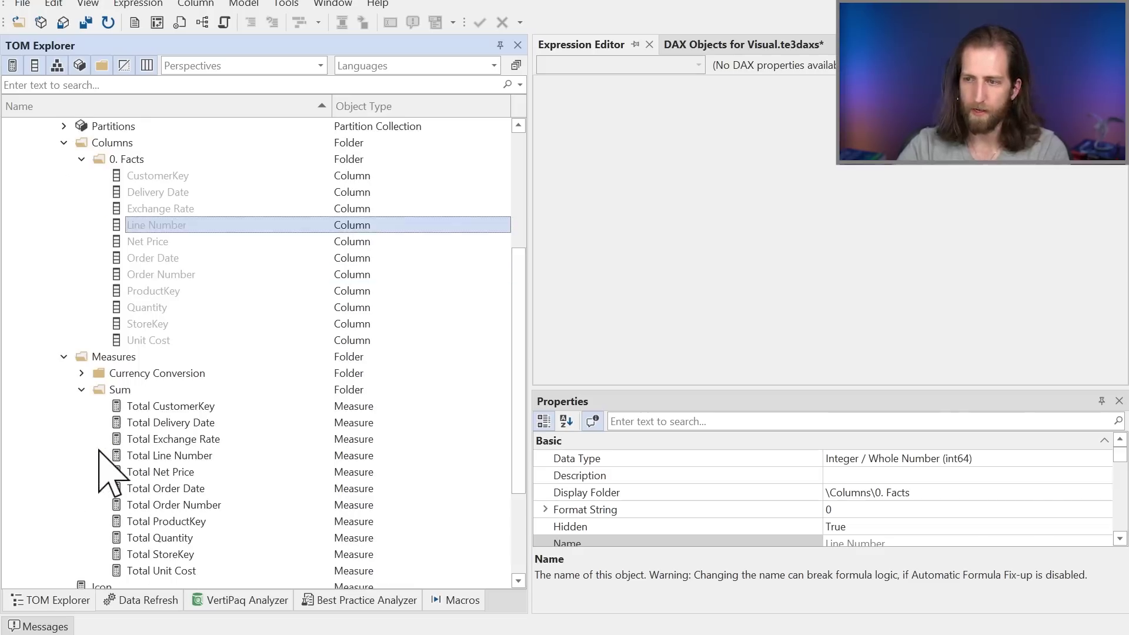
click(147, 424)
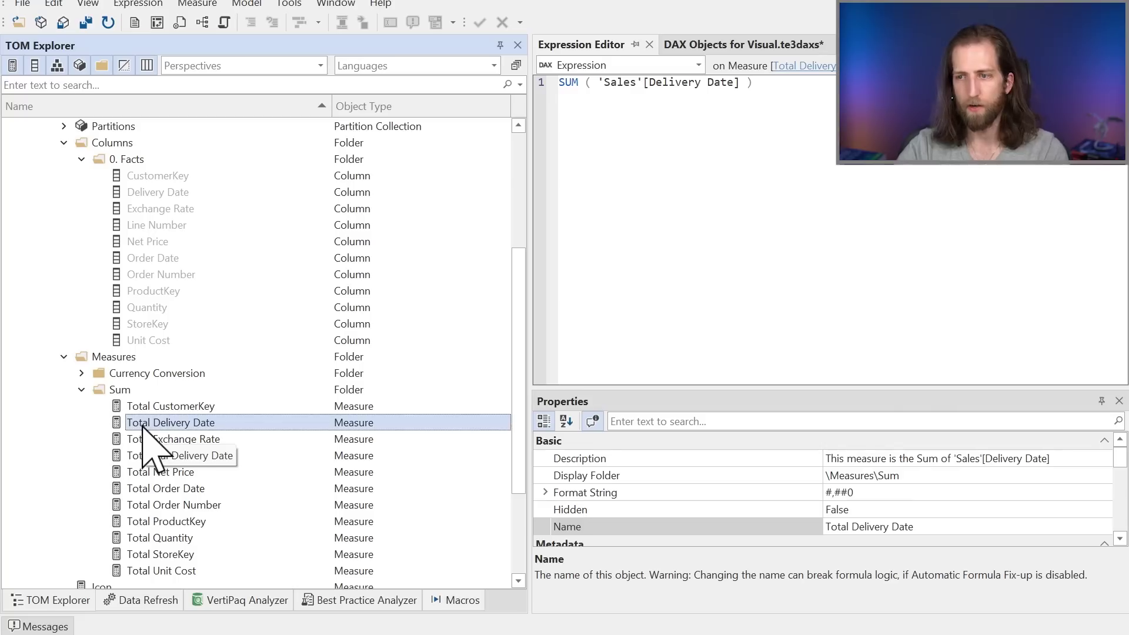
scroll(138, 441, down, 1)
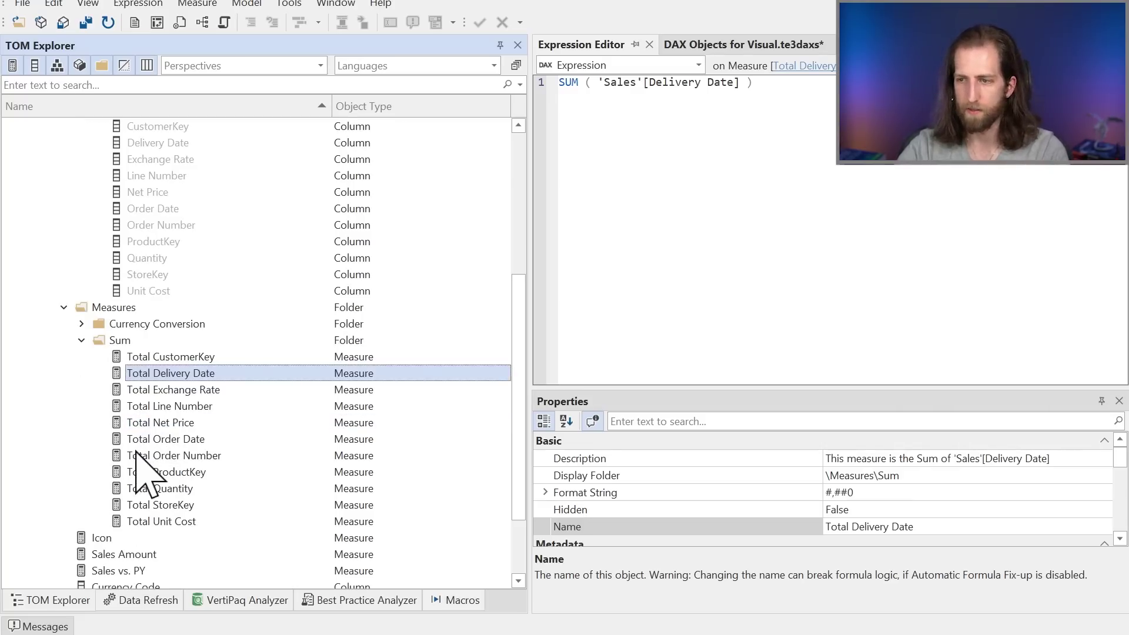
key(ctrl+z)
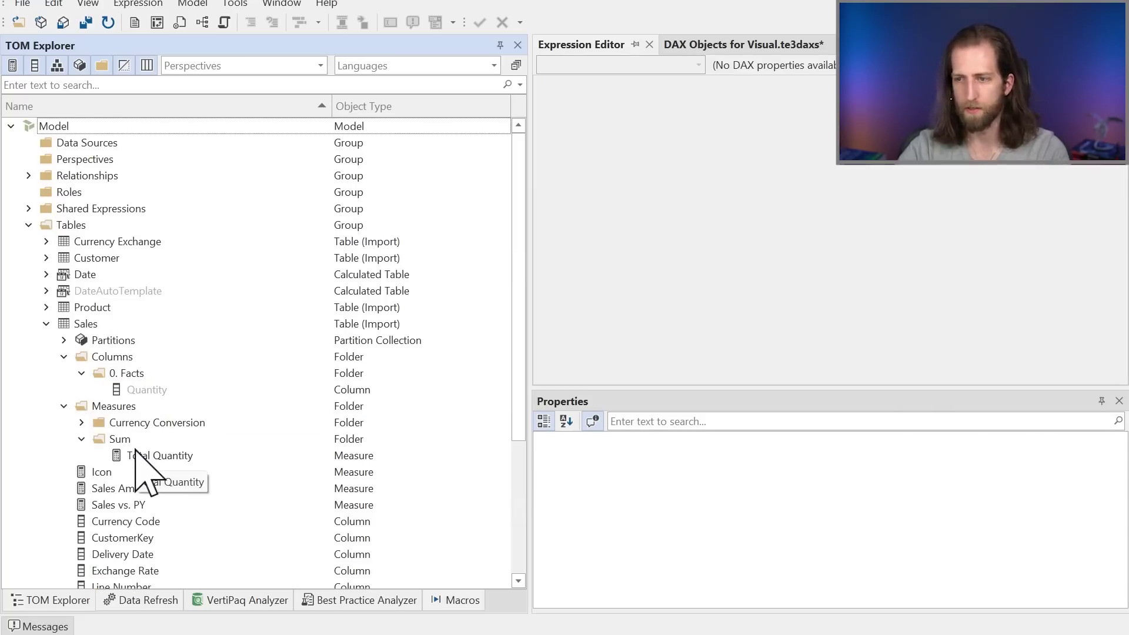
Step: Show the DAX of Sales Amount (Selected Currency), and switch to the 2. Patterns (Model) page in Power BI
scroll(156, 385, down, 1)
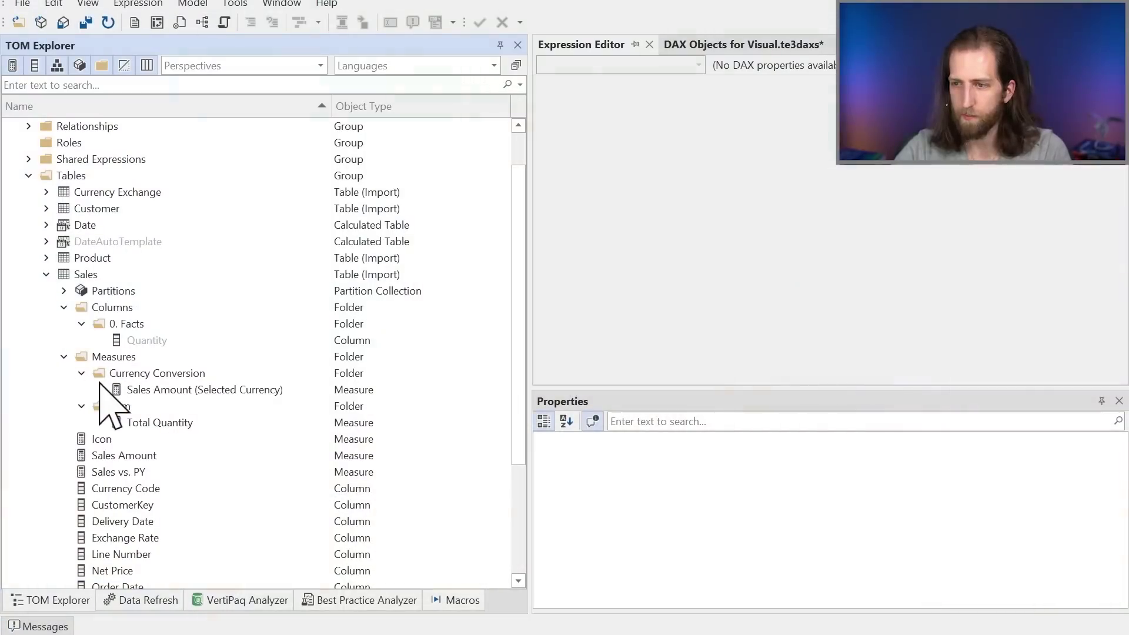
click(107, 390)
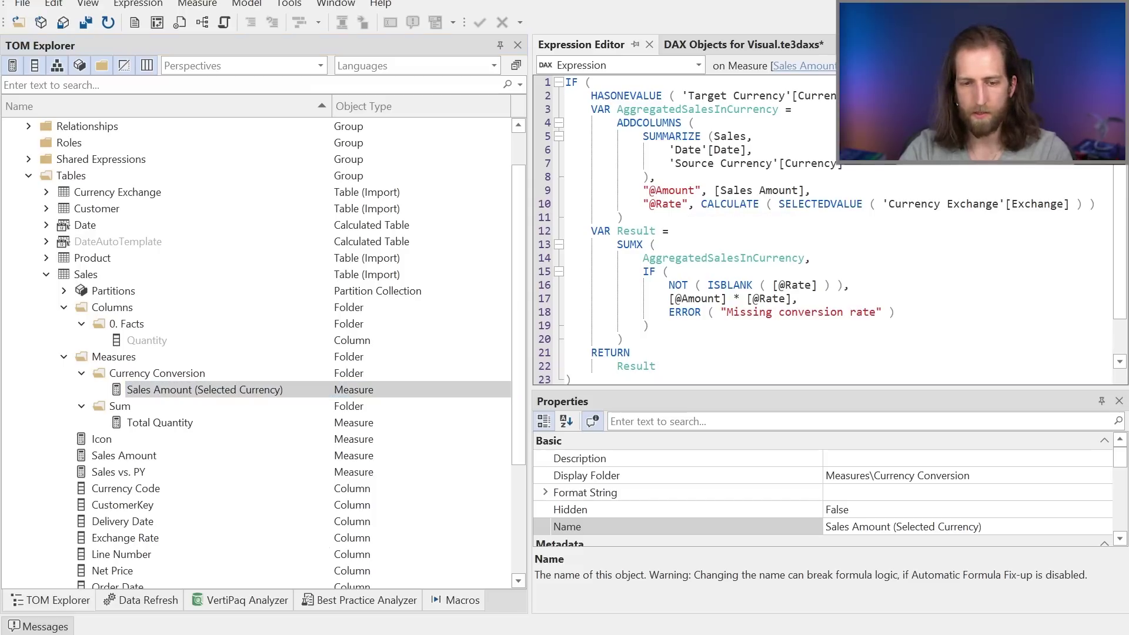
key(alt+Tab)
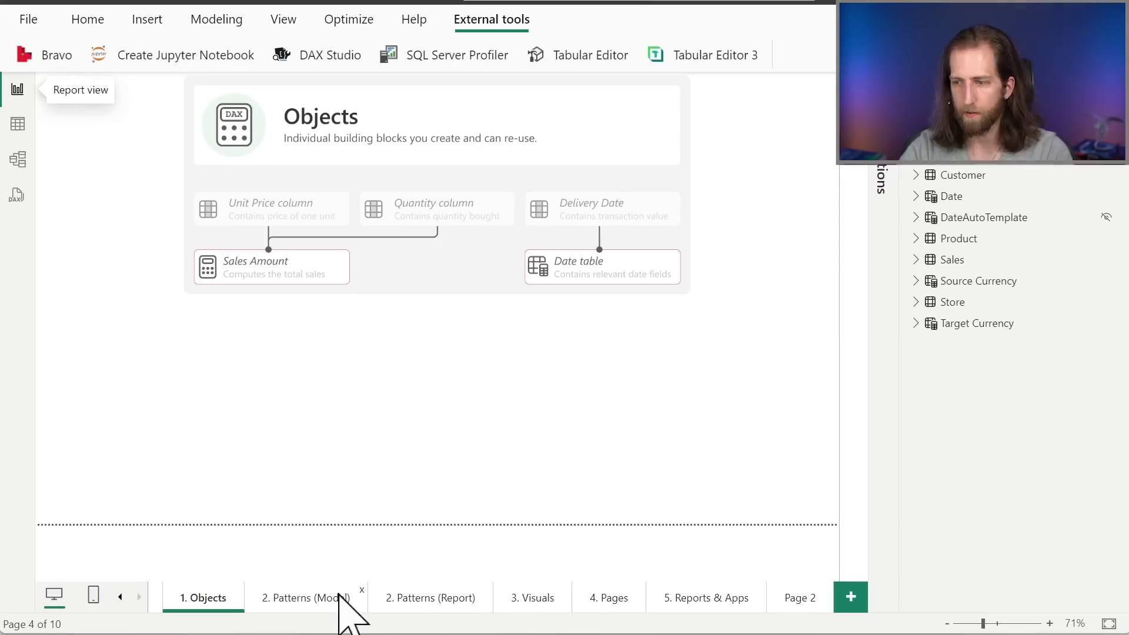
click(278, 608)
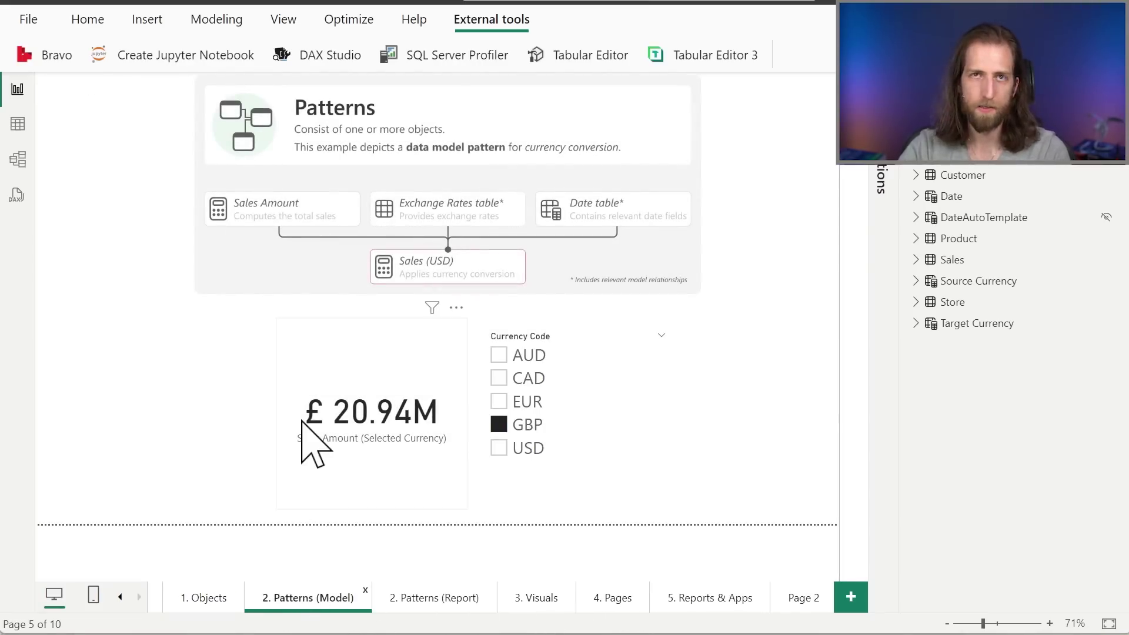
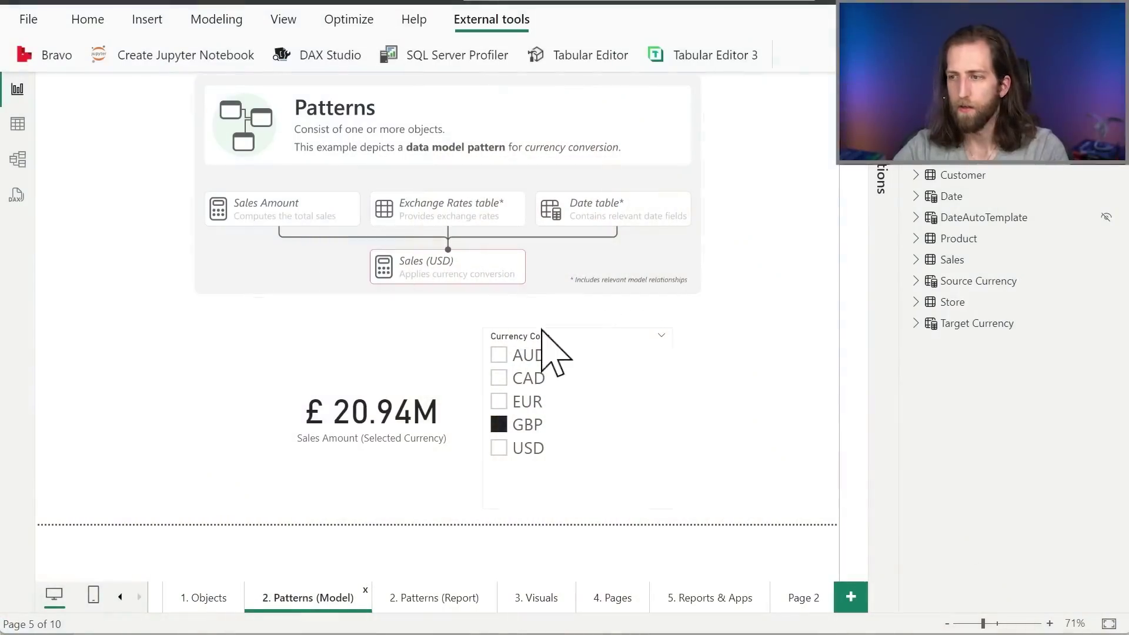
Step: Filter the sales card by Currency Code with CAD, AUD and finally EUR
click(556, 378)
click(546, 354)
click(536, 403)
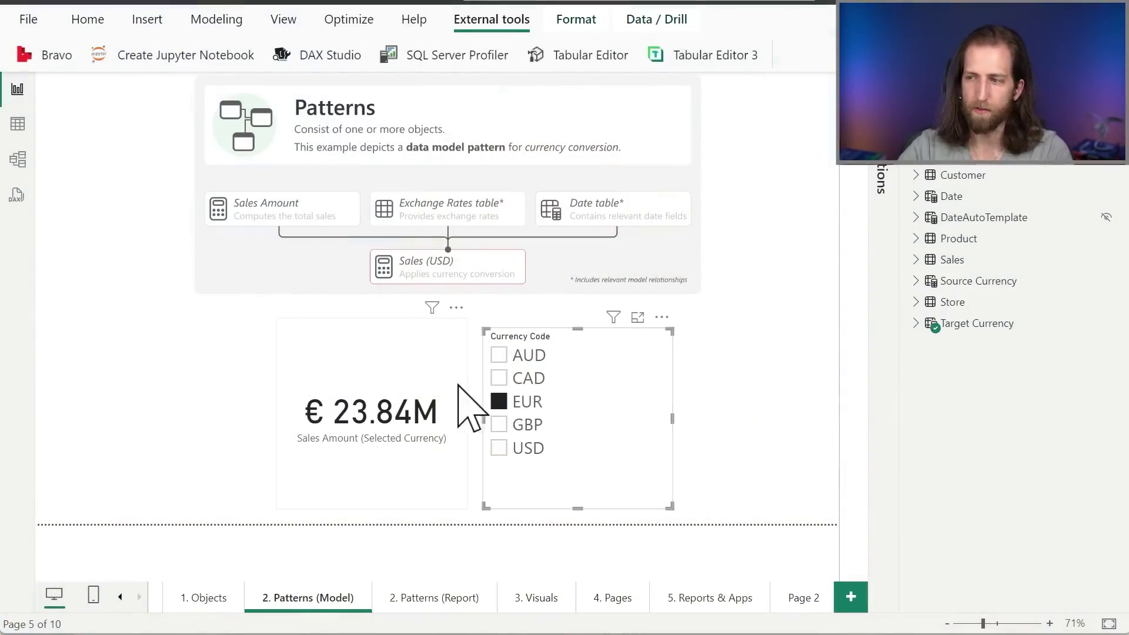
click(153, 368)
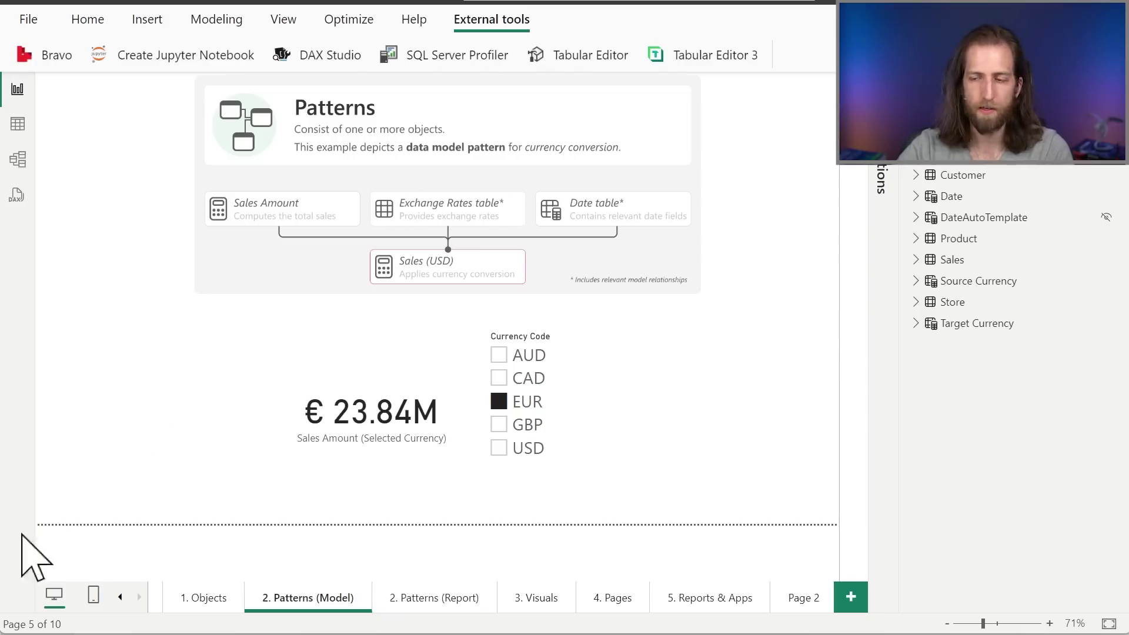
Step: Switch to Tabular Editor and delete the Sales Amount (Selected Currency) measure
key(alt+Tab)
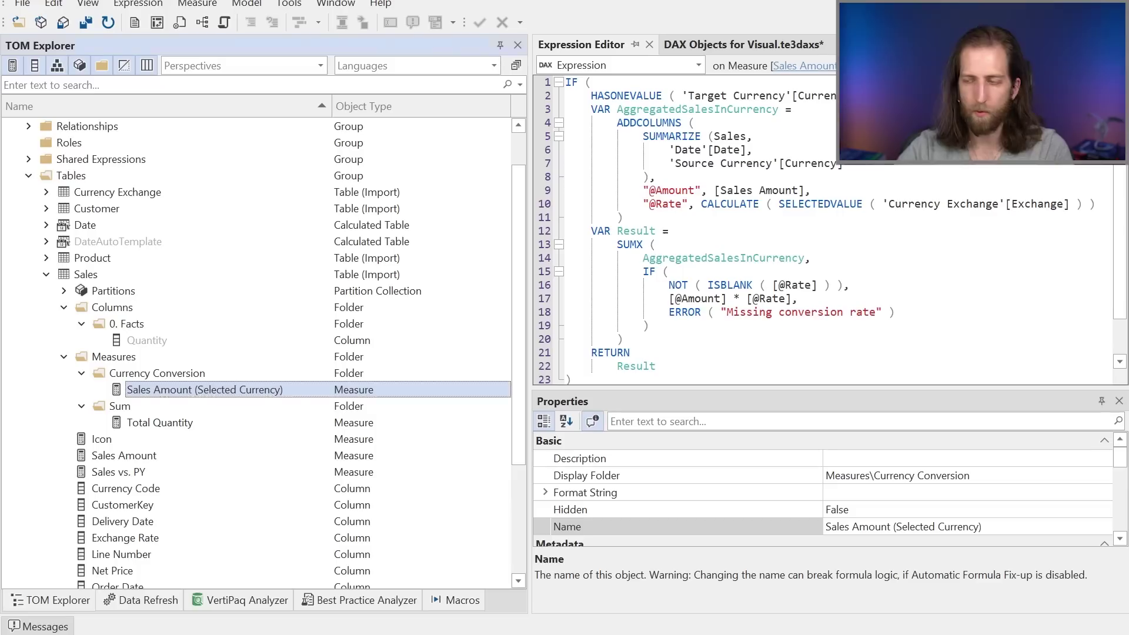
right_click(201, 398)
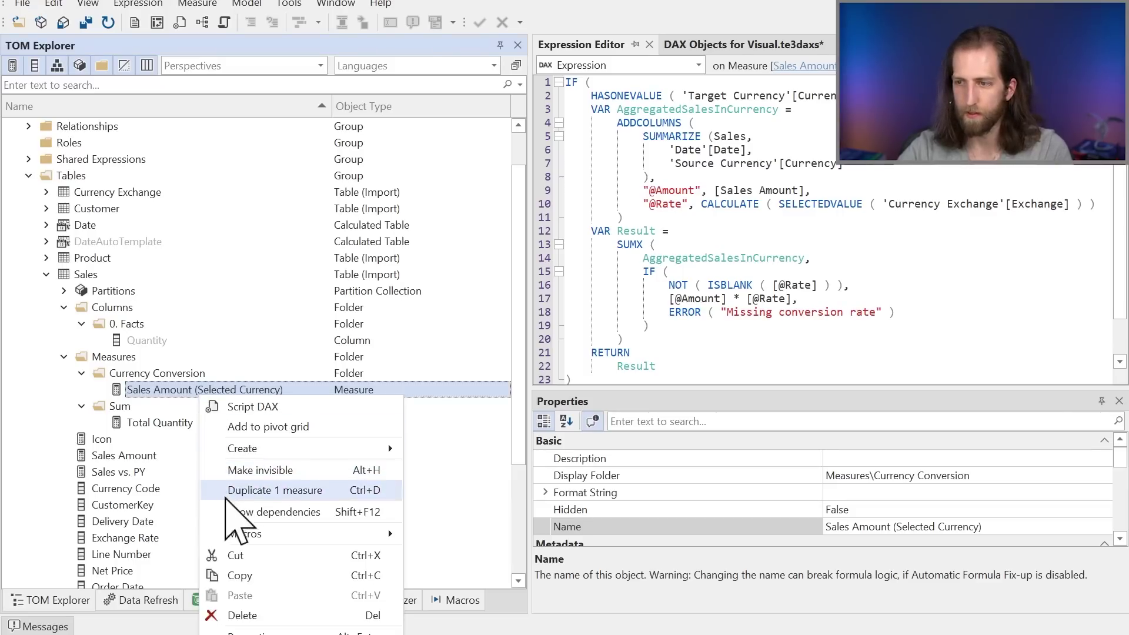
click(220, 615)
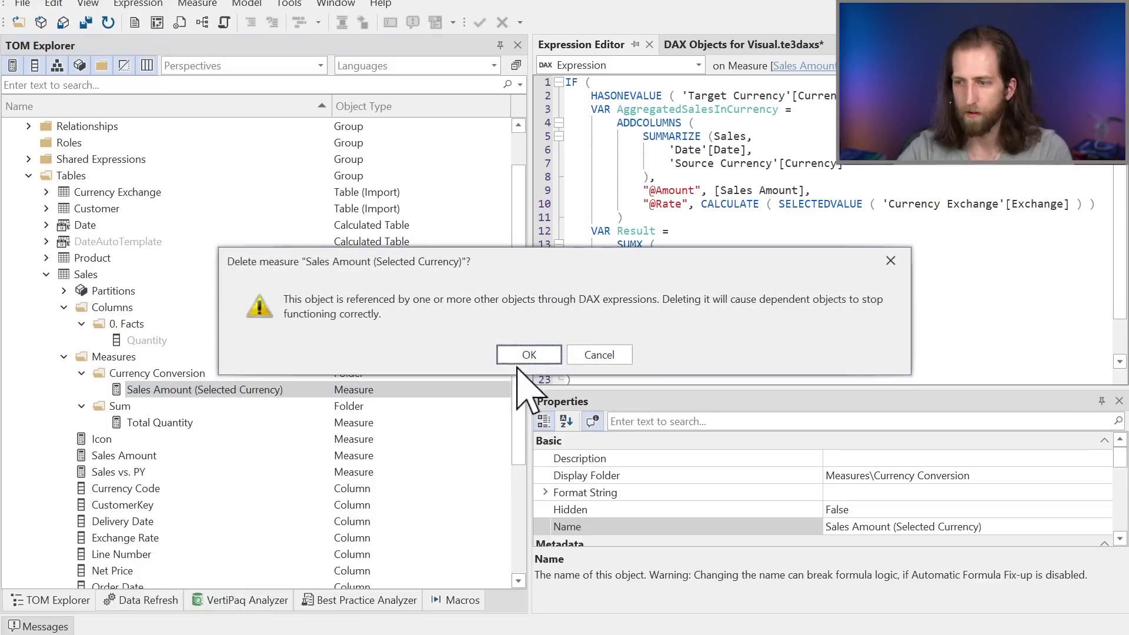
click(531, 357)
Step: Collapse the Sales table and delete the Source Currency and Target Currency calculated tables together
click(46, 274)
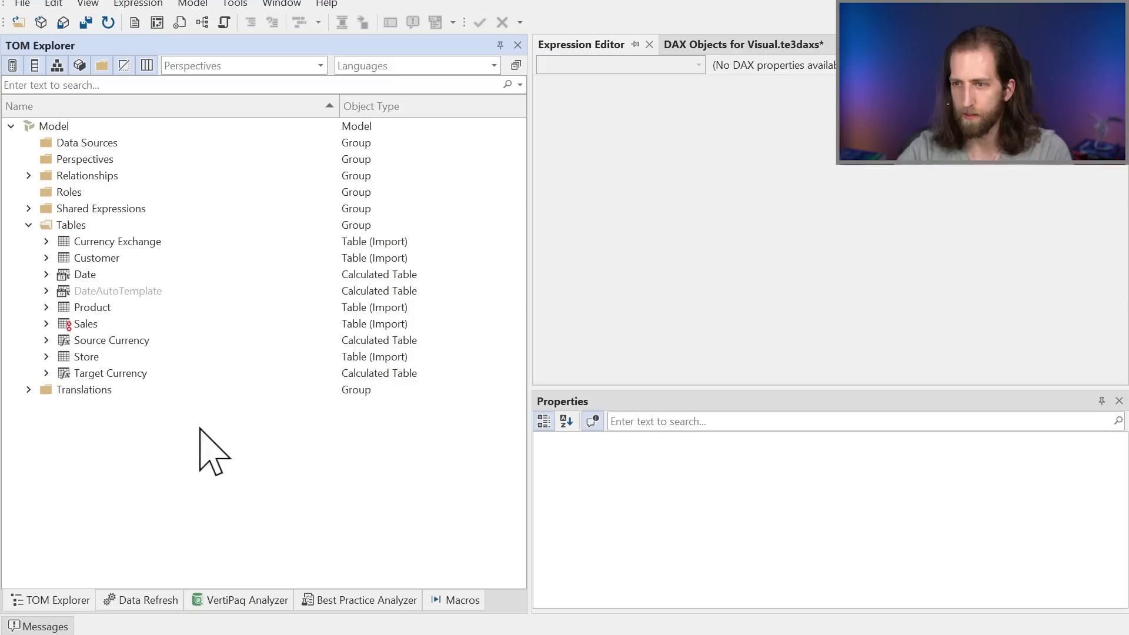
click(126, 373)
ctrl+click(131, 341)
right_click(130, 341)
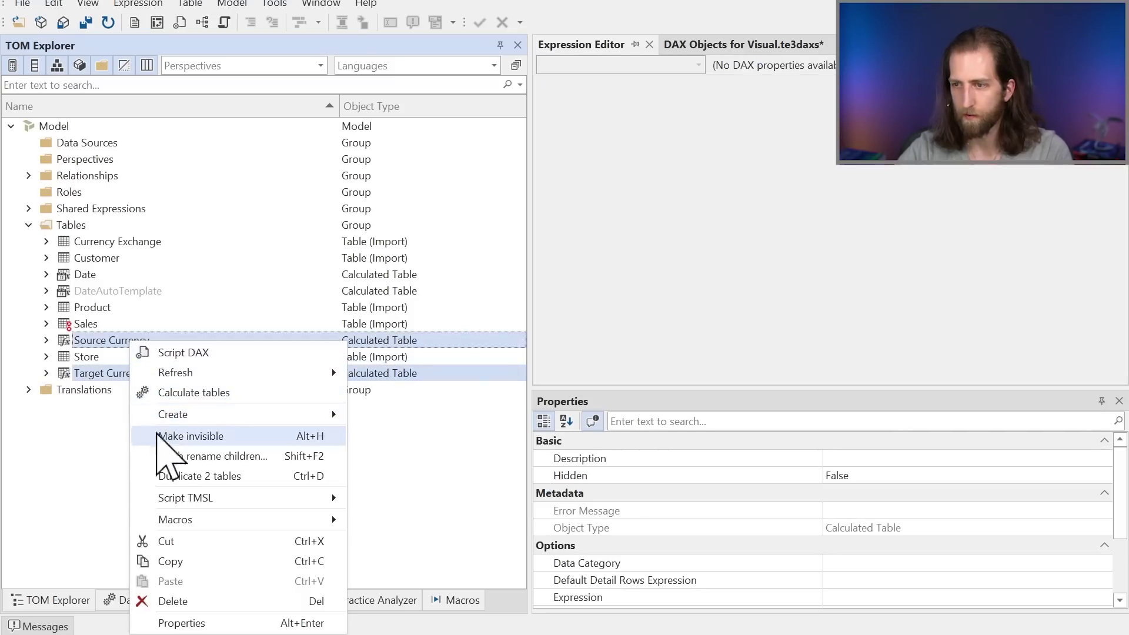
click(171, 601)
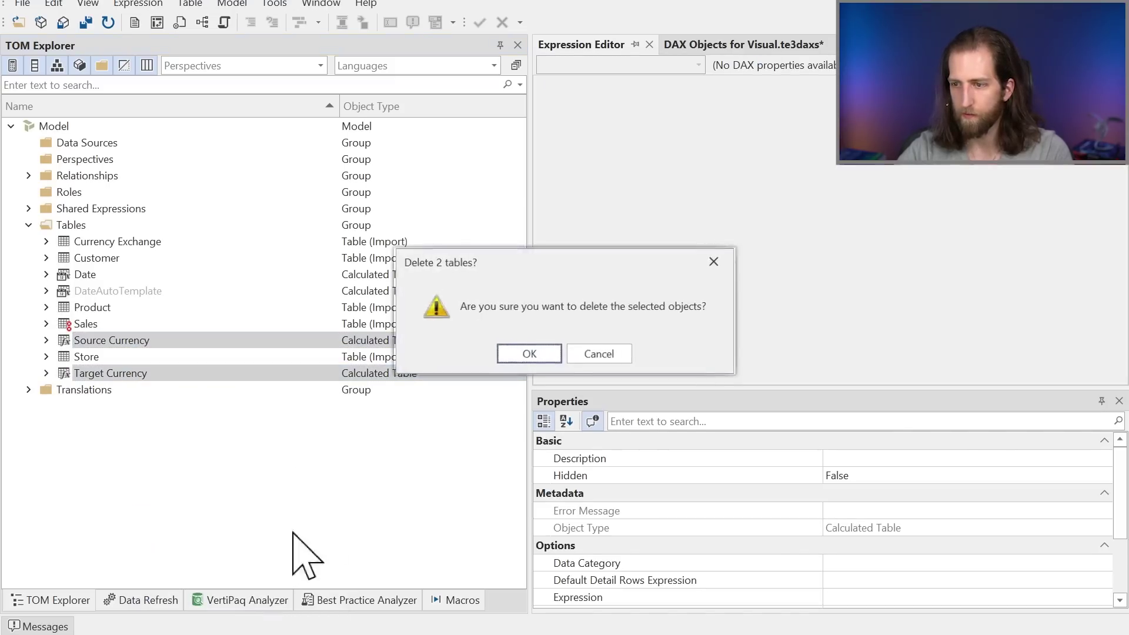
click(519, 360)
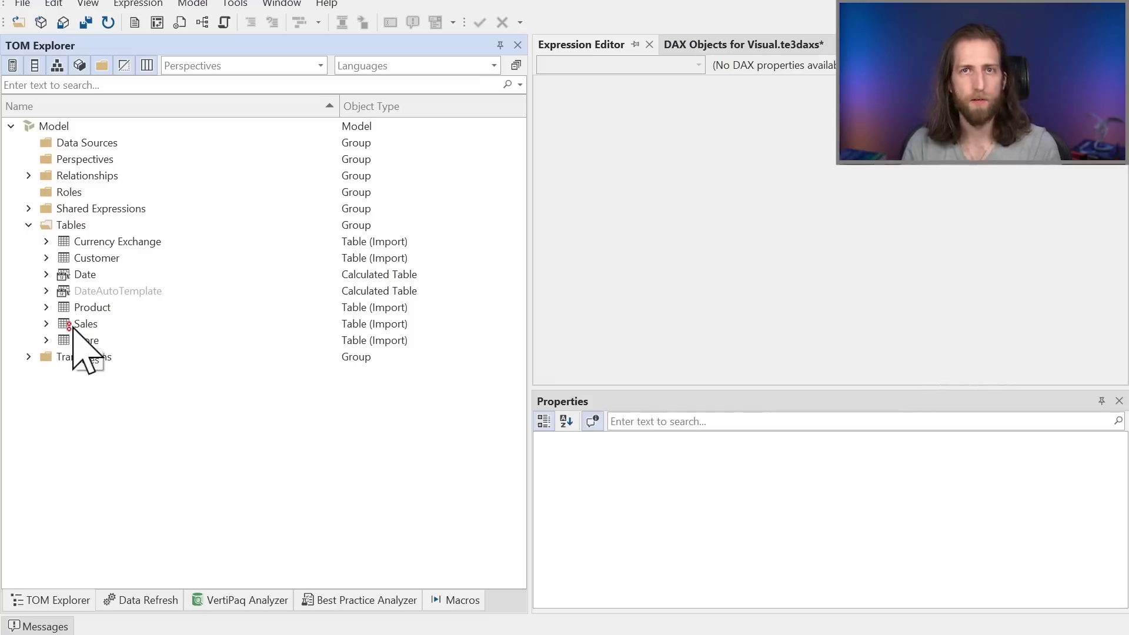
Step: Open the multi-source multi-target currency conversion C# script and select the Currency Code column of the Sales table
click(76, 356)
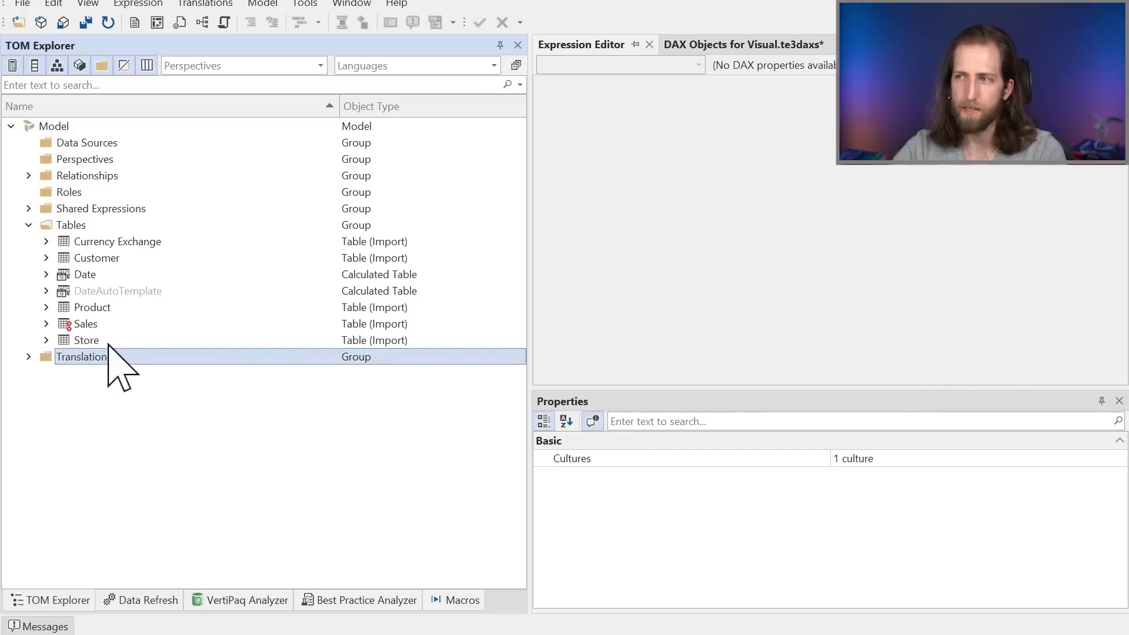
click(871, 45)
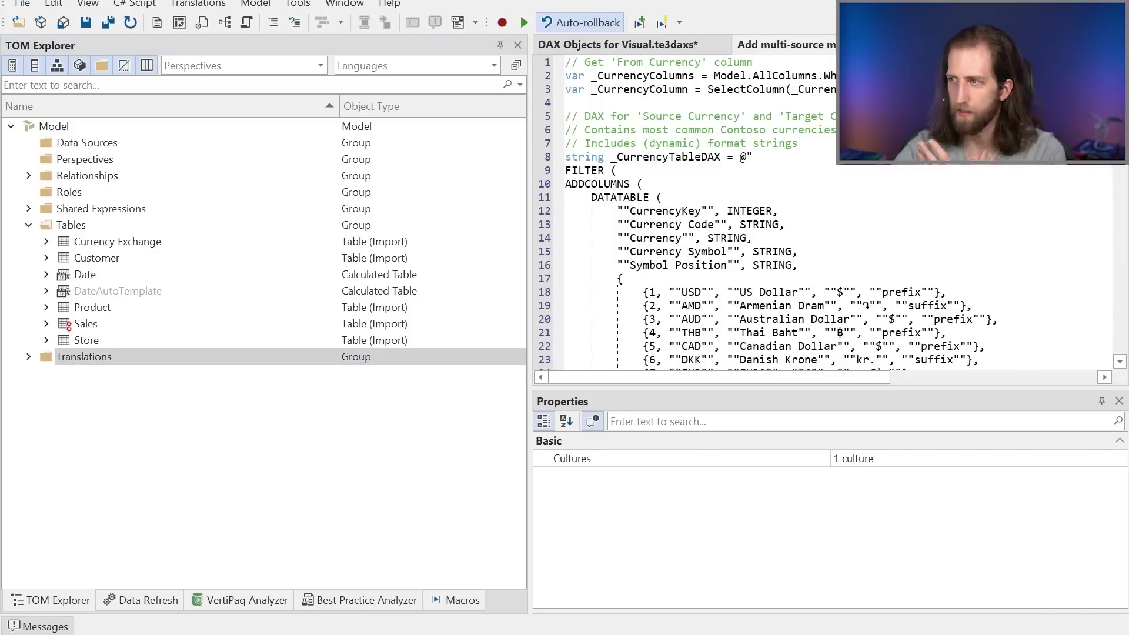
click(46, 324)
scroll(118, 406, down, 1)
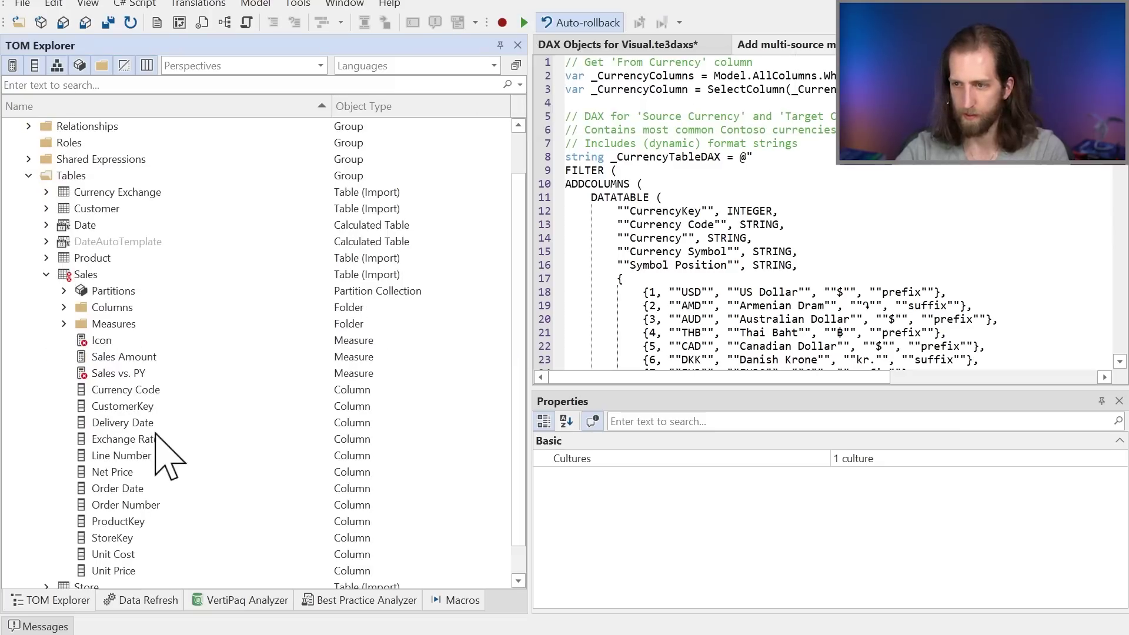
click(155, 393)
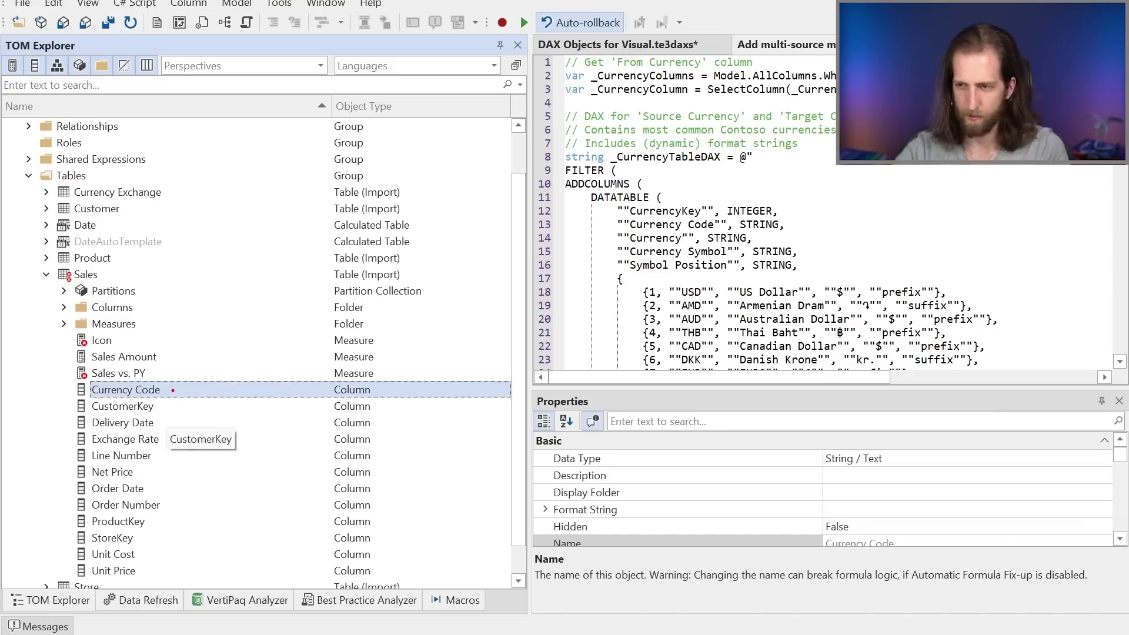
drag(173, 390, 270, 418)
key(Escape)
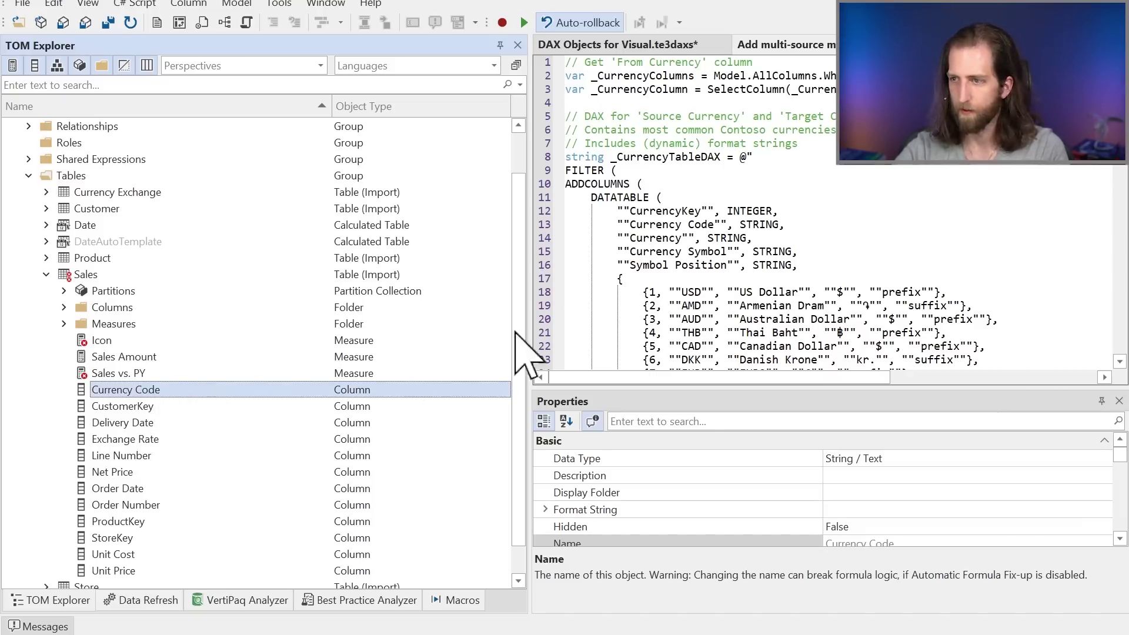
Step: Run the multi-source multi-target currency conversion script and choose Currency Exchange[FromCurrency] as the source currency column
click(523, 22)
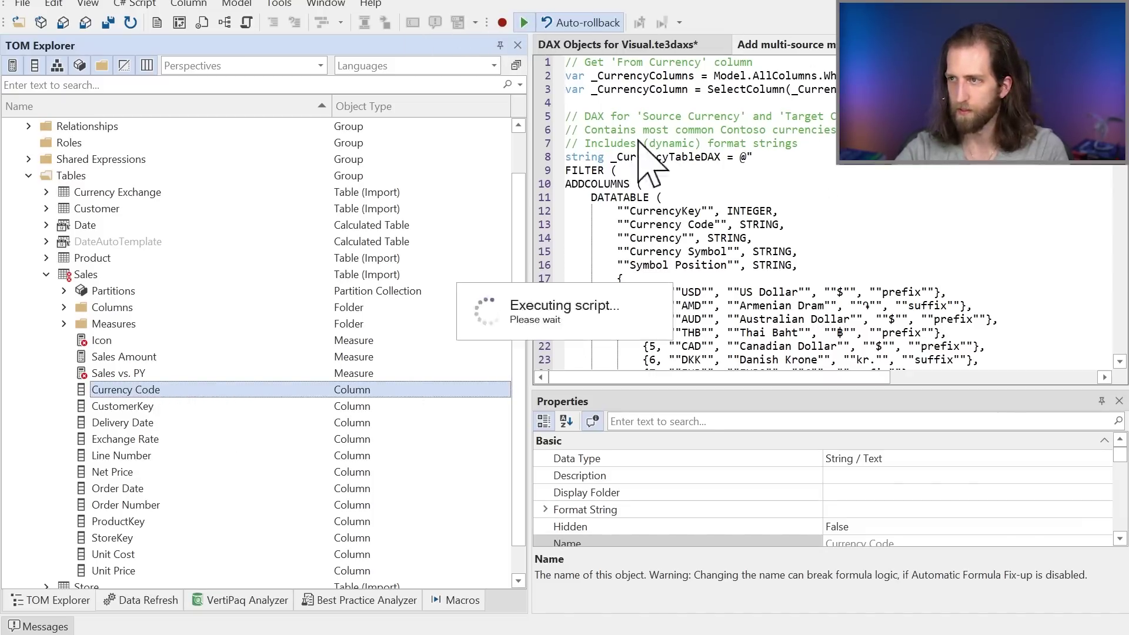
click(505, 199)
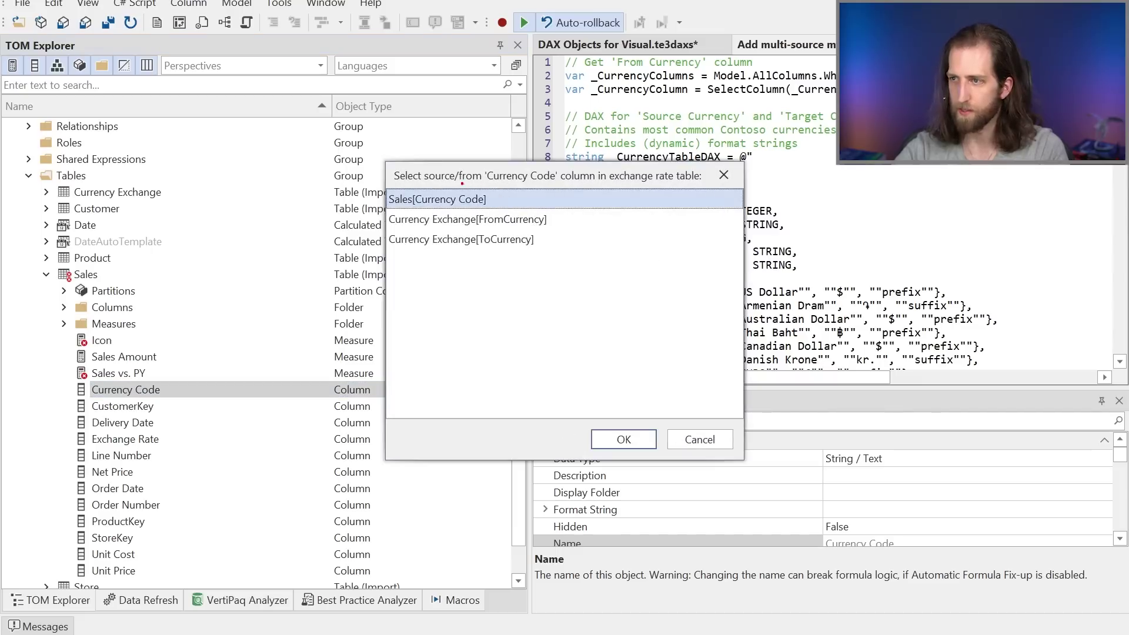
drag(487, 175, 535, 167)
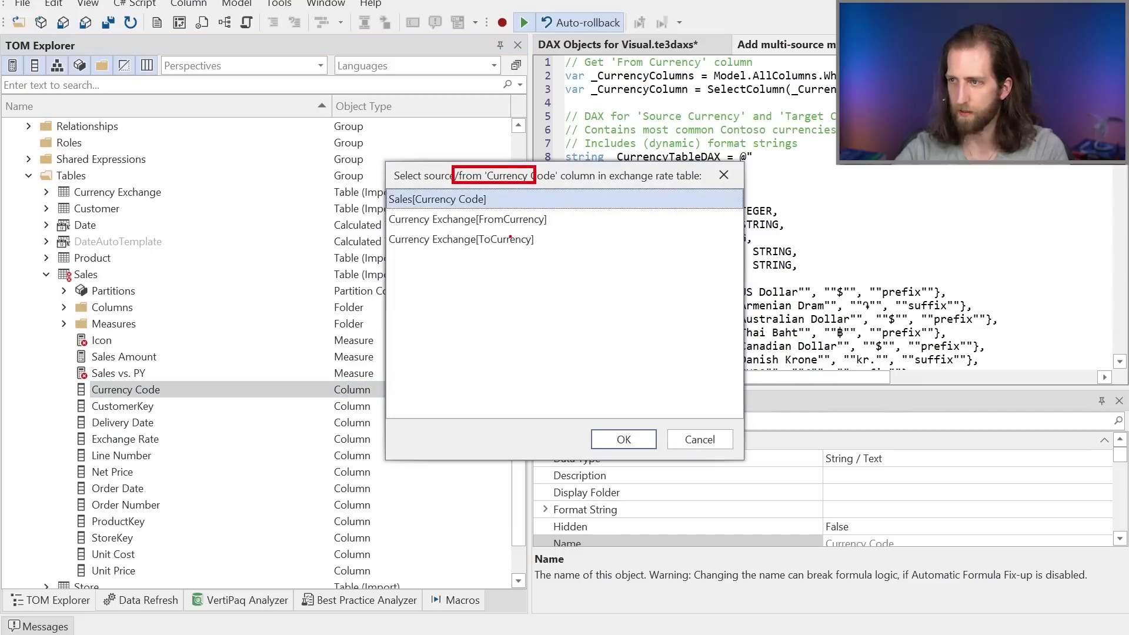
drag(473, 233, 549, 205)
key(Escape)
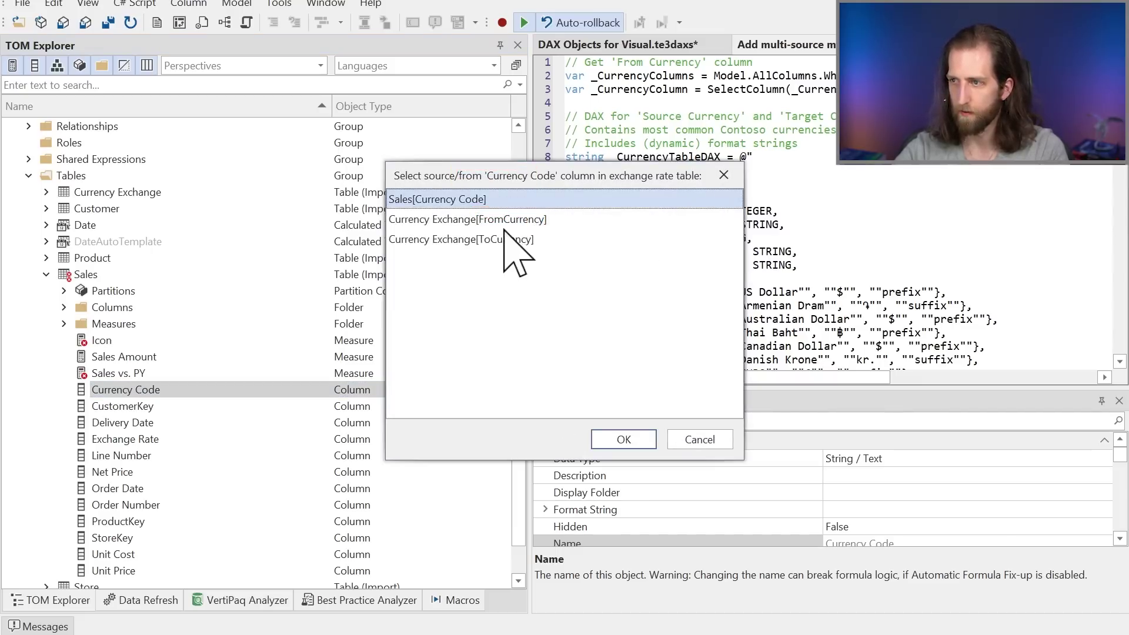
click(503, 225)
click(632, 443)
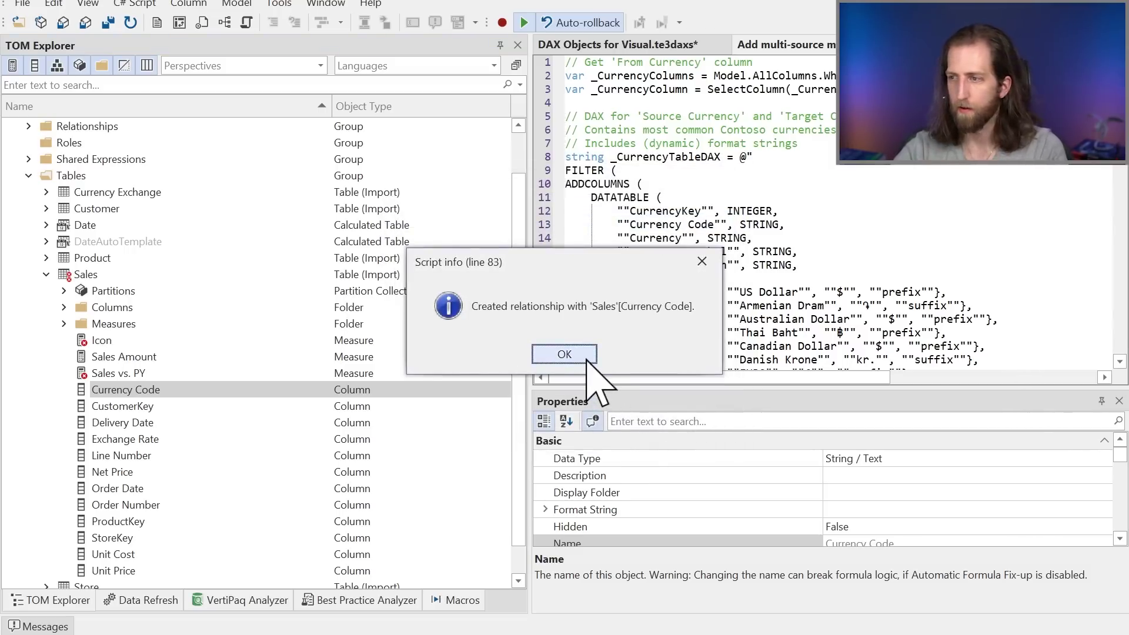
click(566, 354)
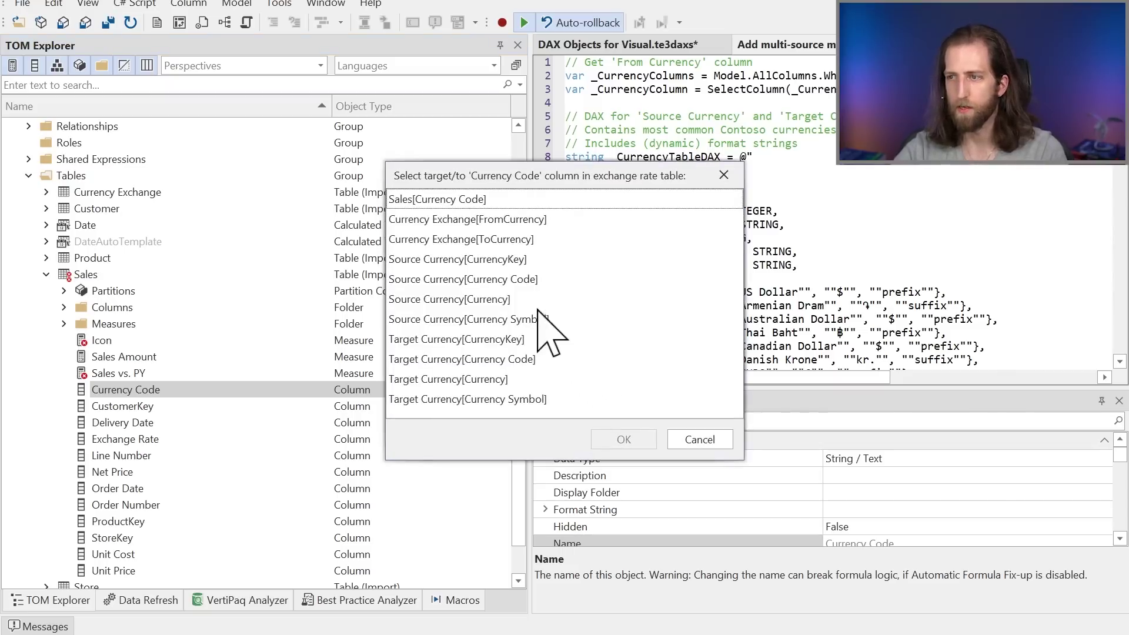
Step: Choose Currency Exchange[ToCurrency] as the script's target currency column and locate the Source Currency and Target Currency calculated tables
click(479, 240)
click(624, 439)
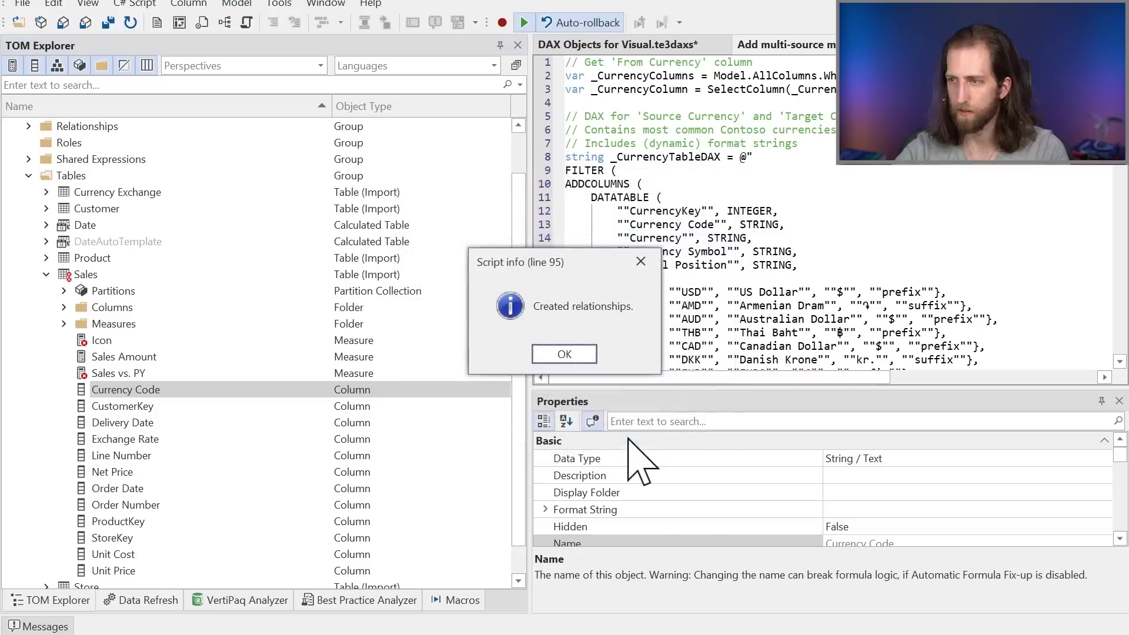
click(575, 355)
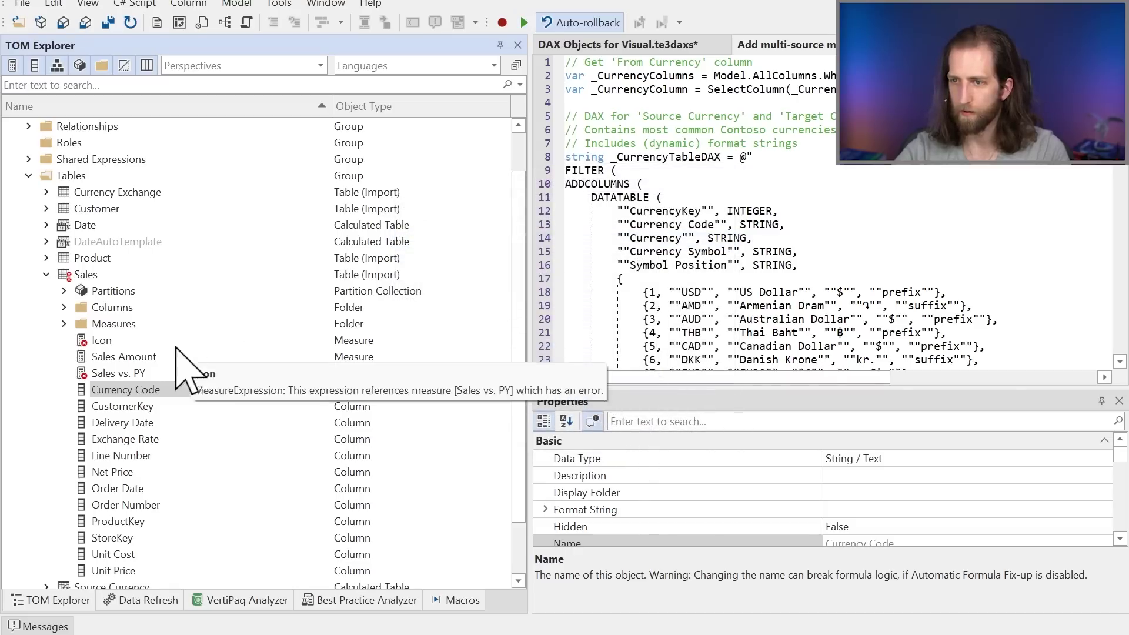
scroll(189, 317, down, 2)
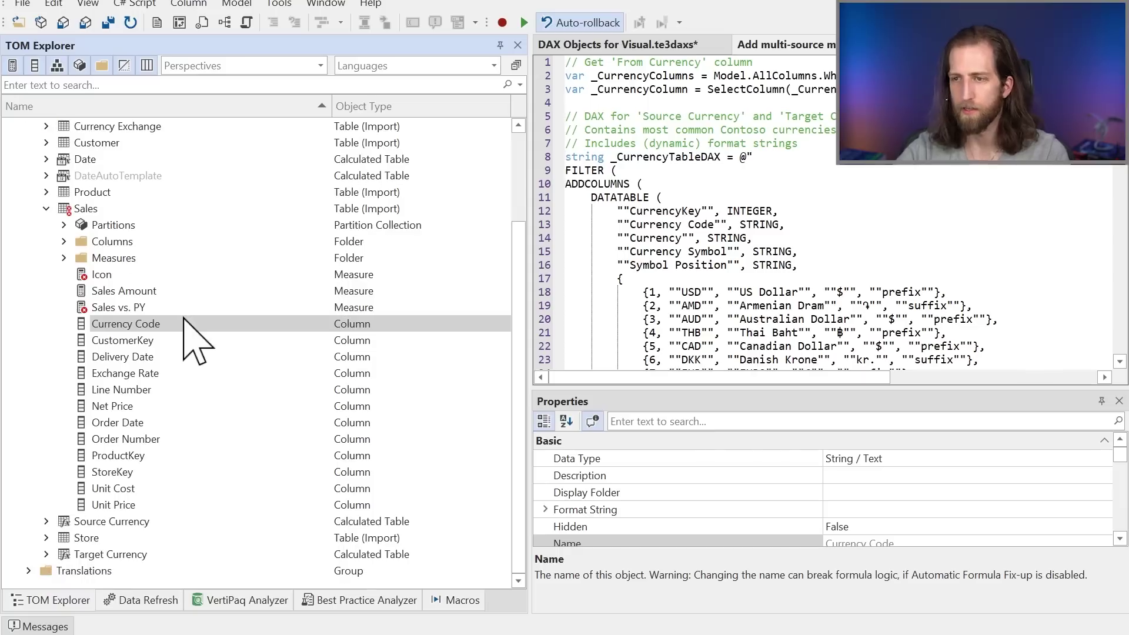
click(103, 554)
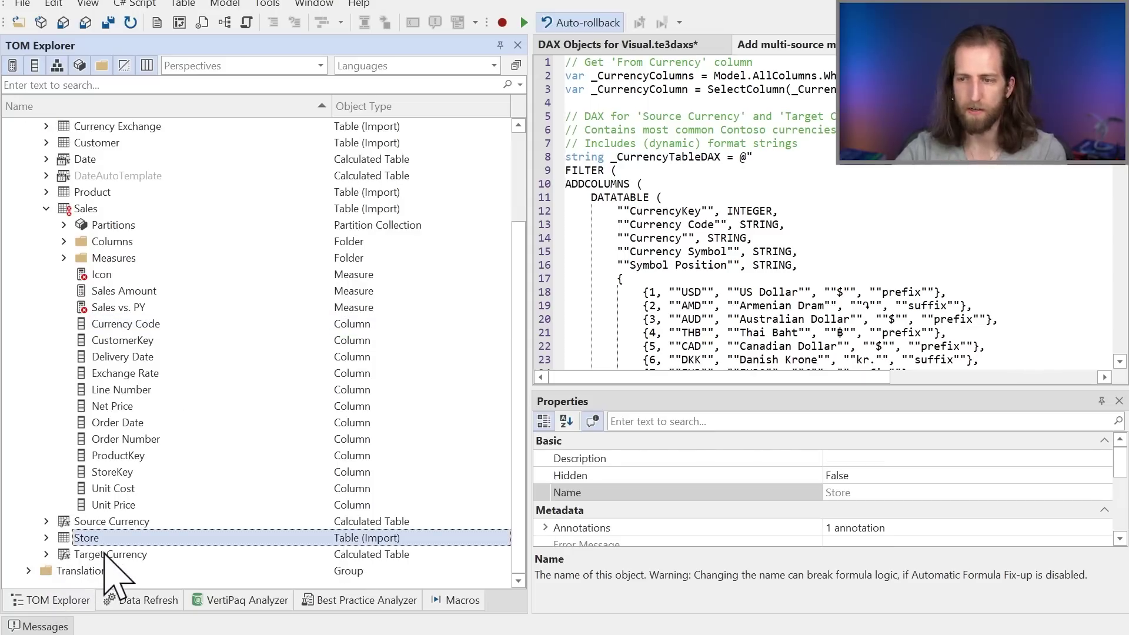
click(117, 523)
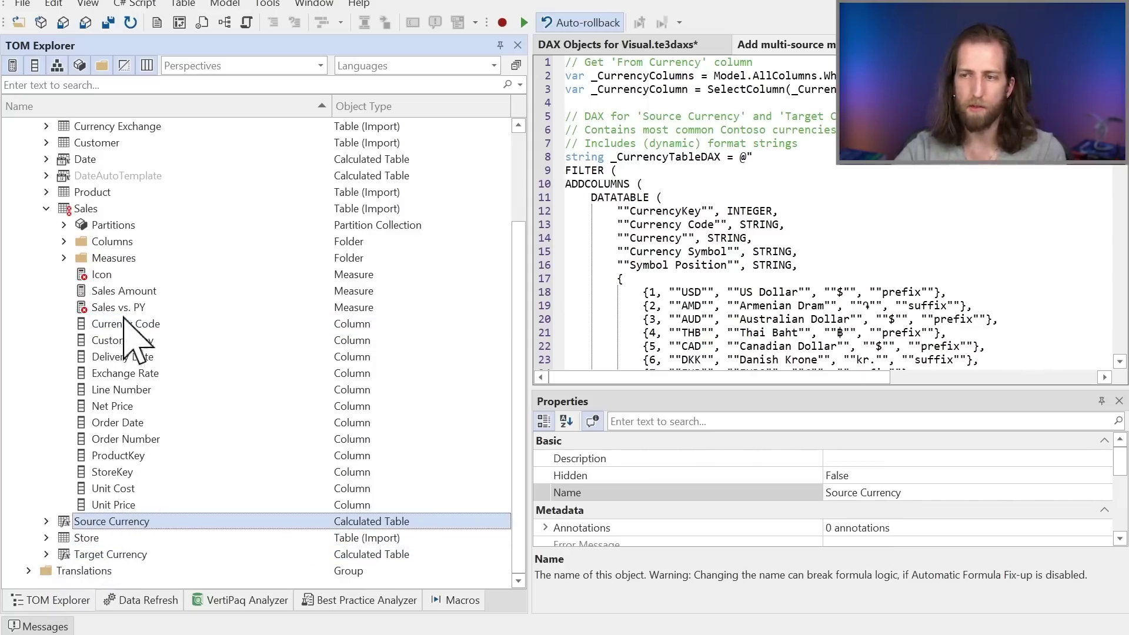
Step: Run the 'Apply multi-source multi-target currency conversion' script on the Sales Amount measure, with Currency Exchange[Exchange] as the rate column
click(117, 292)
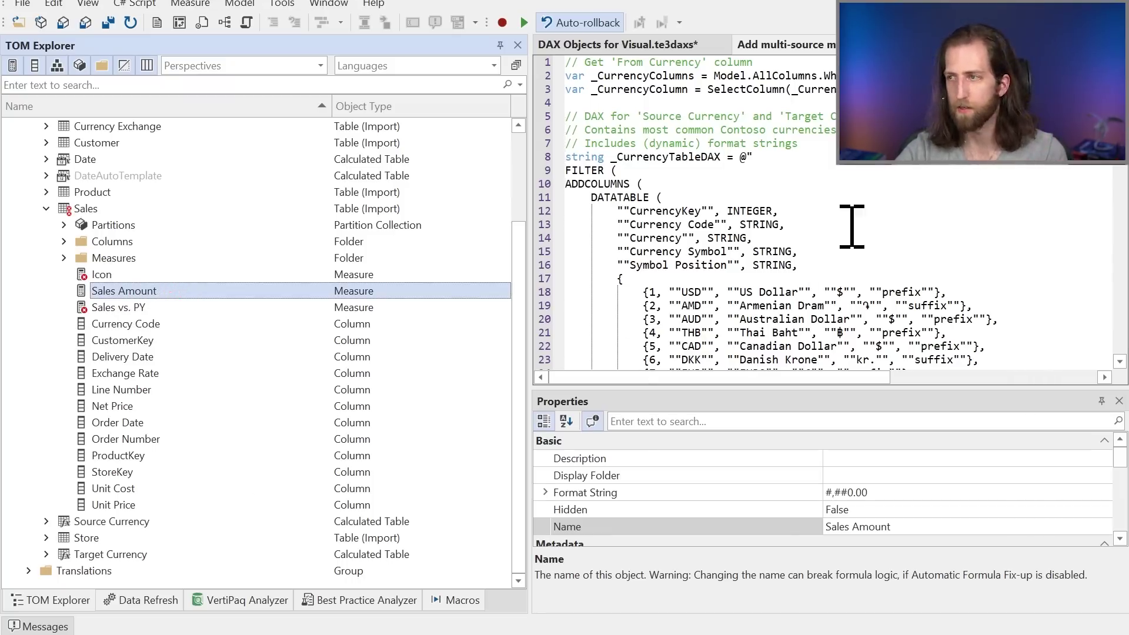
click(782, 44)
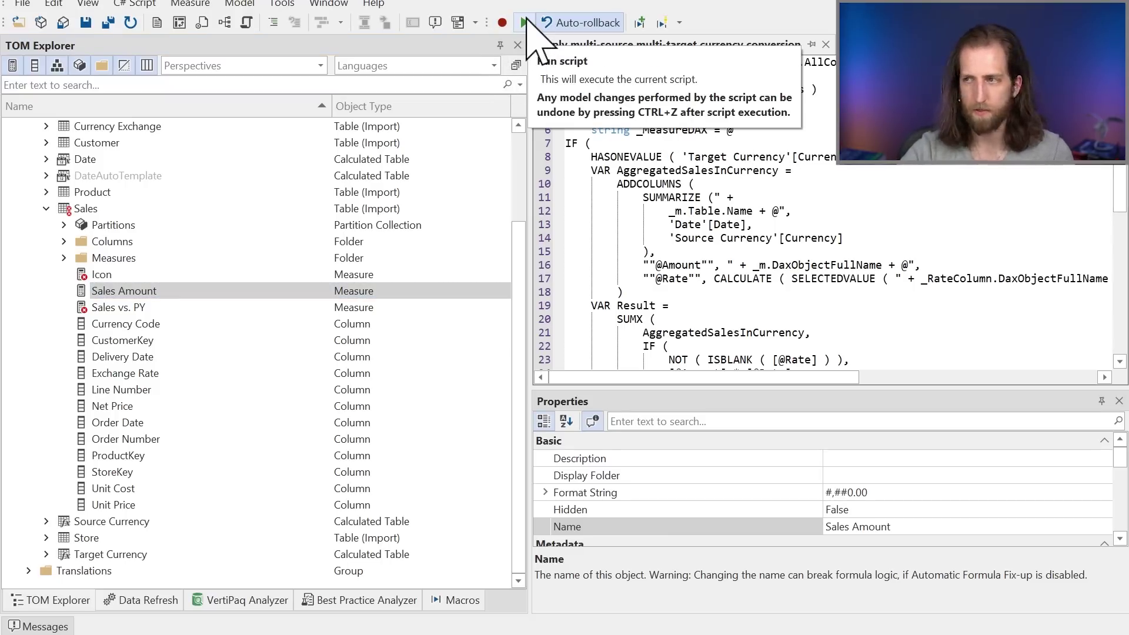
click(524, 22)
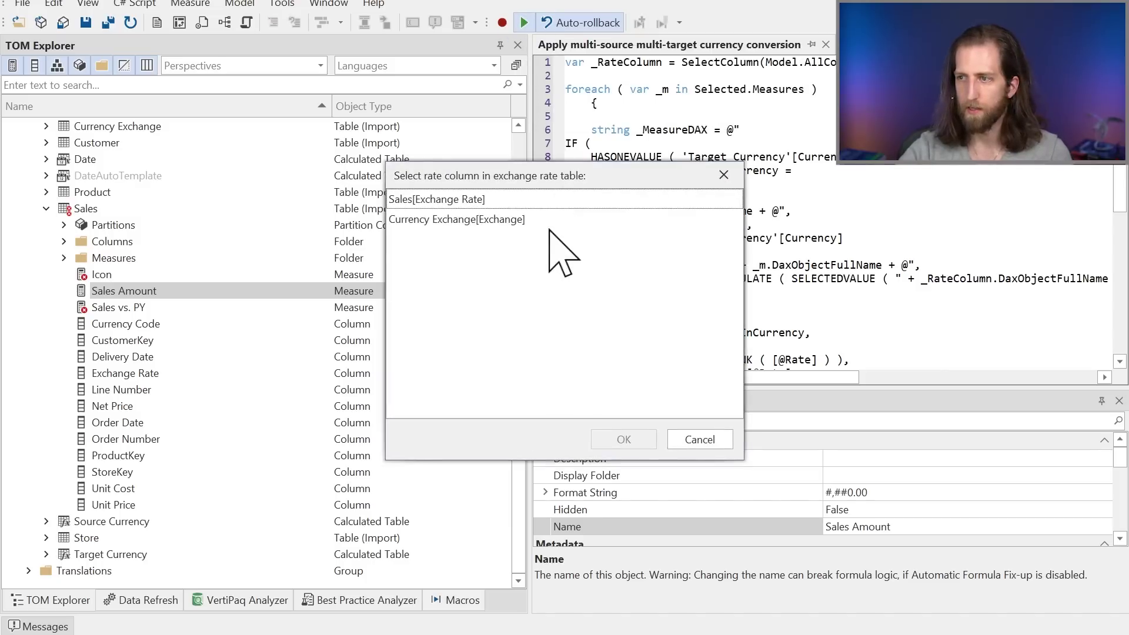
click(544, 225)
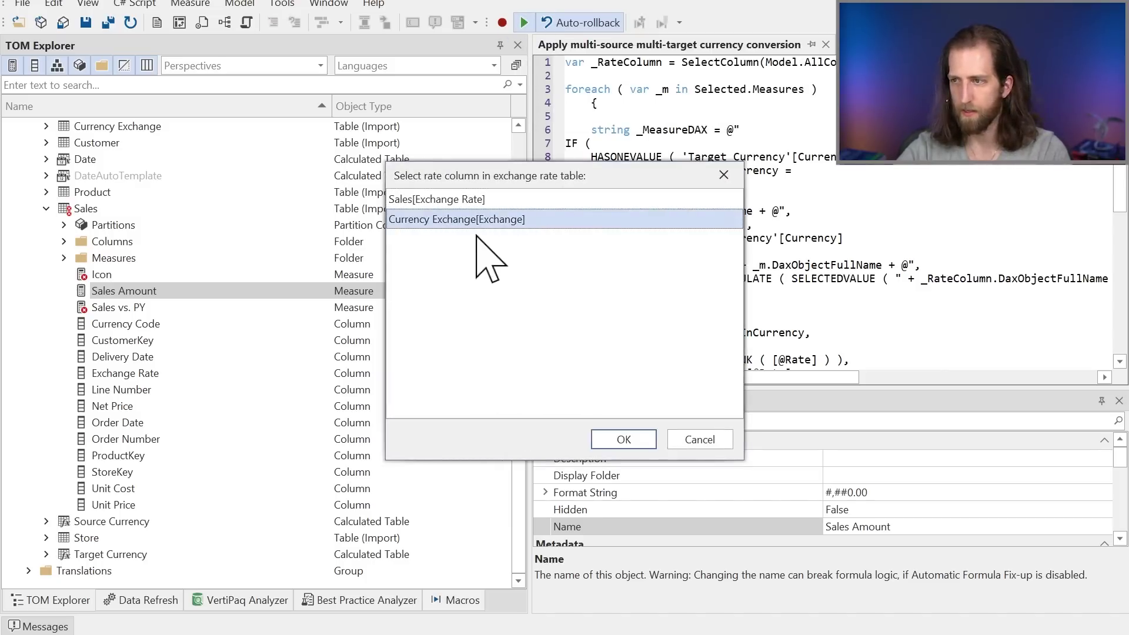
click(624, 439)
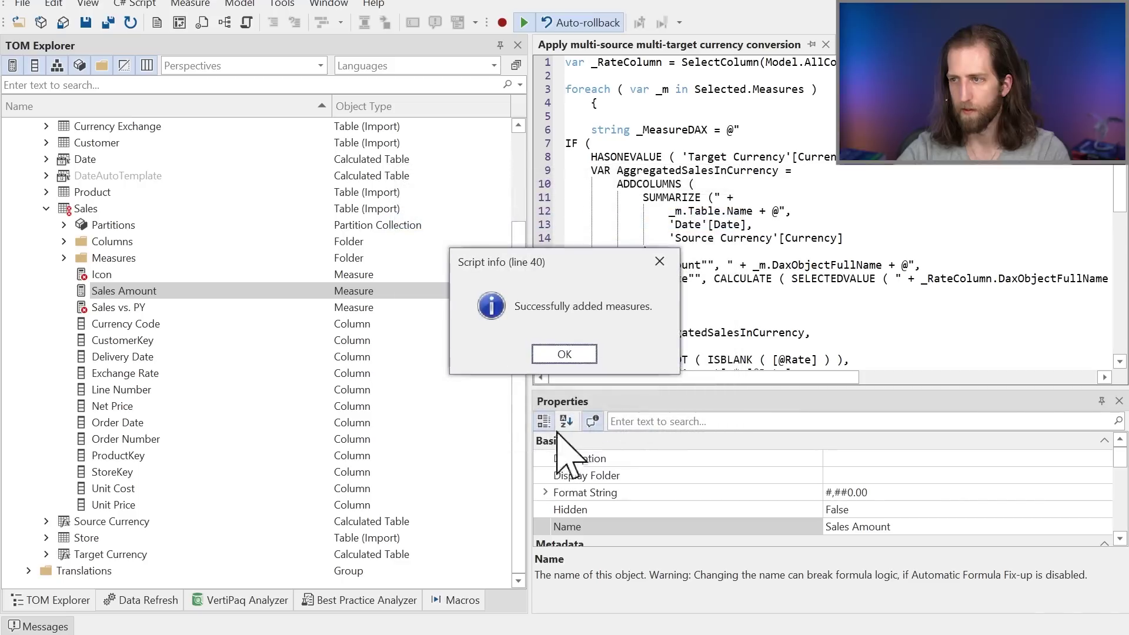
click(569, 354)
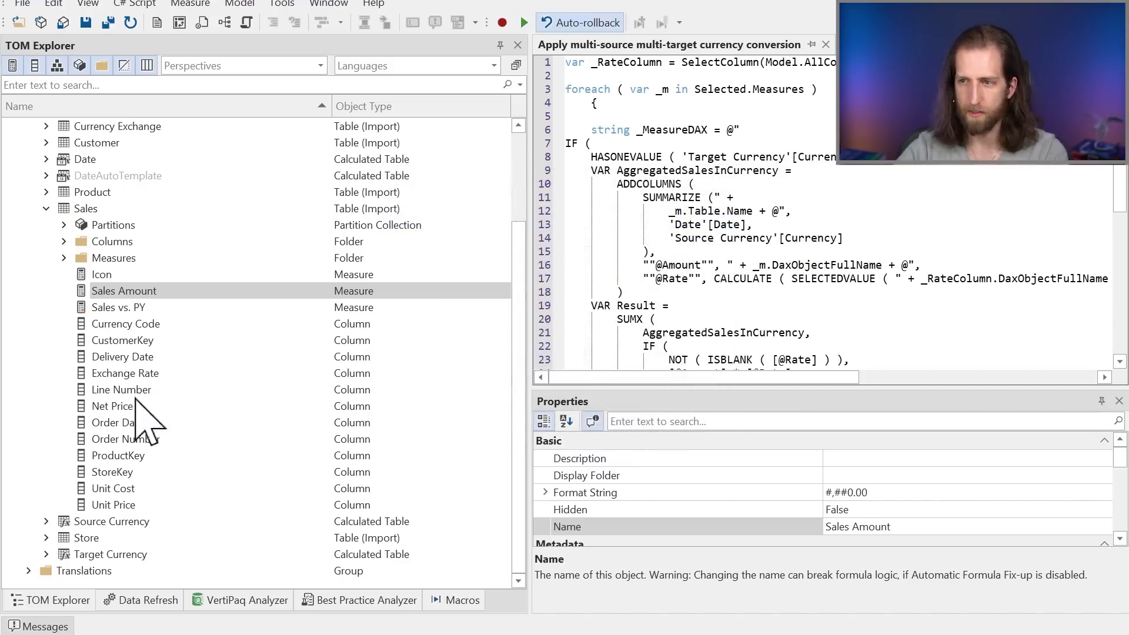
Step: Save the model changes, switch to Power BI Desktop and refresh the calculated tables
key(alt+Tab)
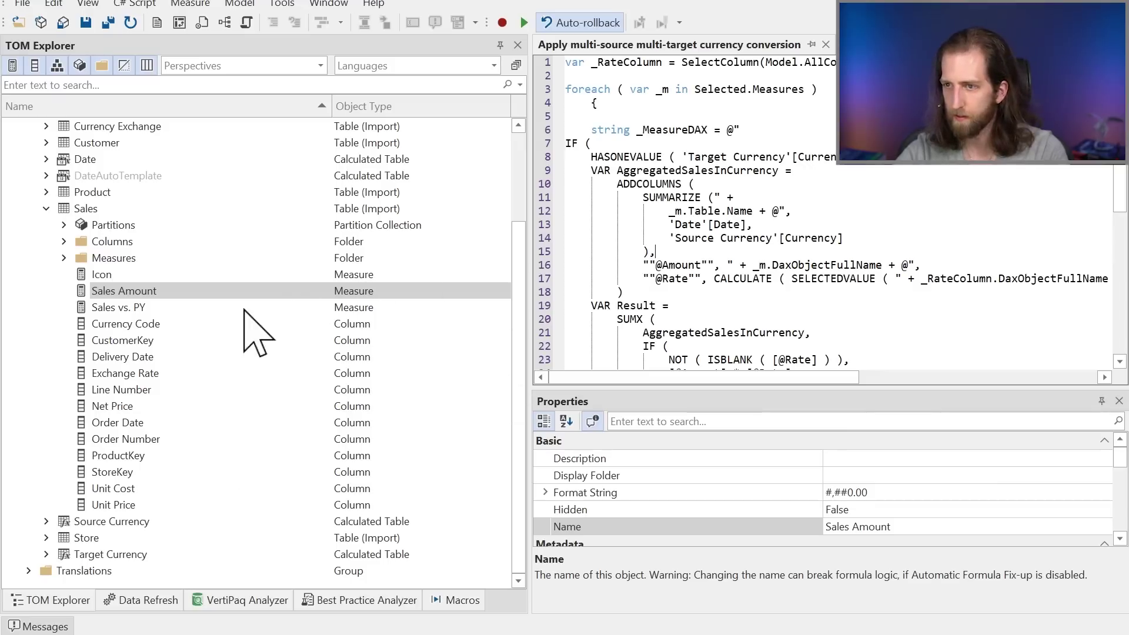
click(59, 24)
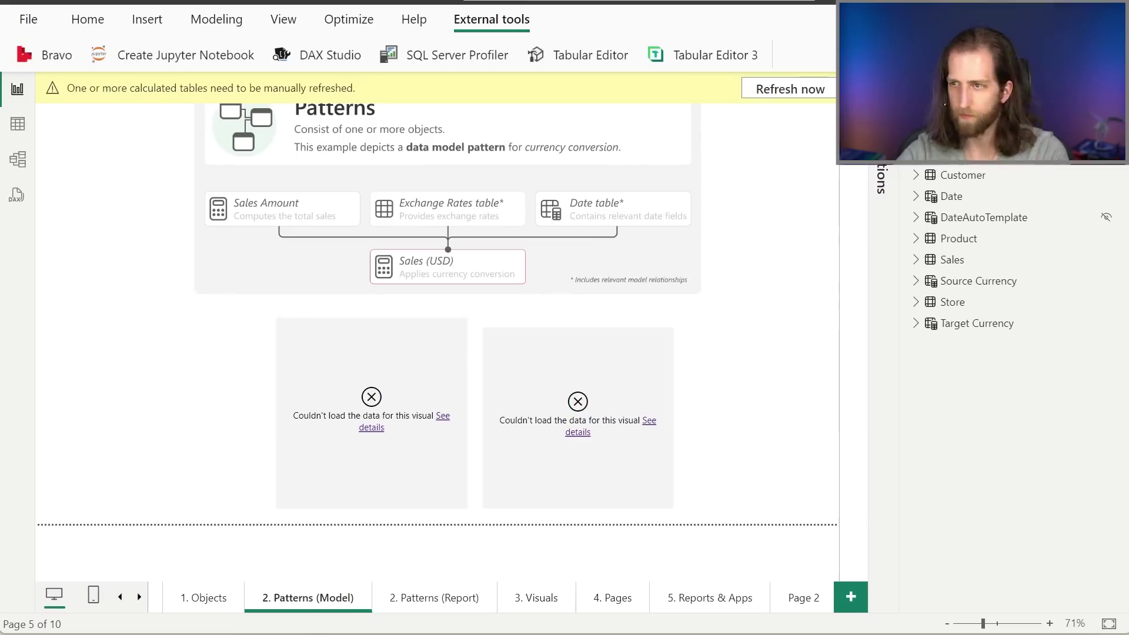
click(795, 93)
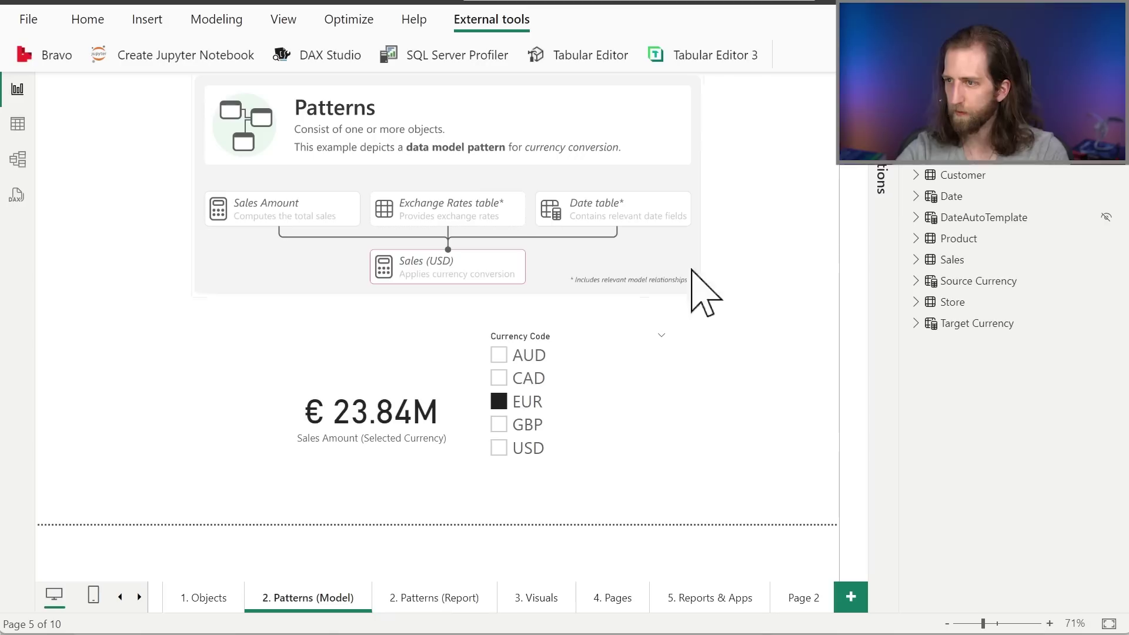
Step: Check the rebuilt currency conversion on the sales card by selecting CAD, AUD and then EUR in the Currency Code slicer
click(529, 377)
click(528, 355)
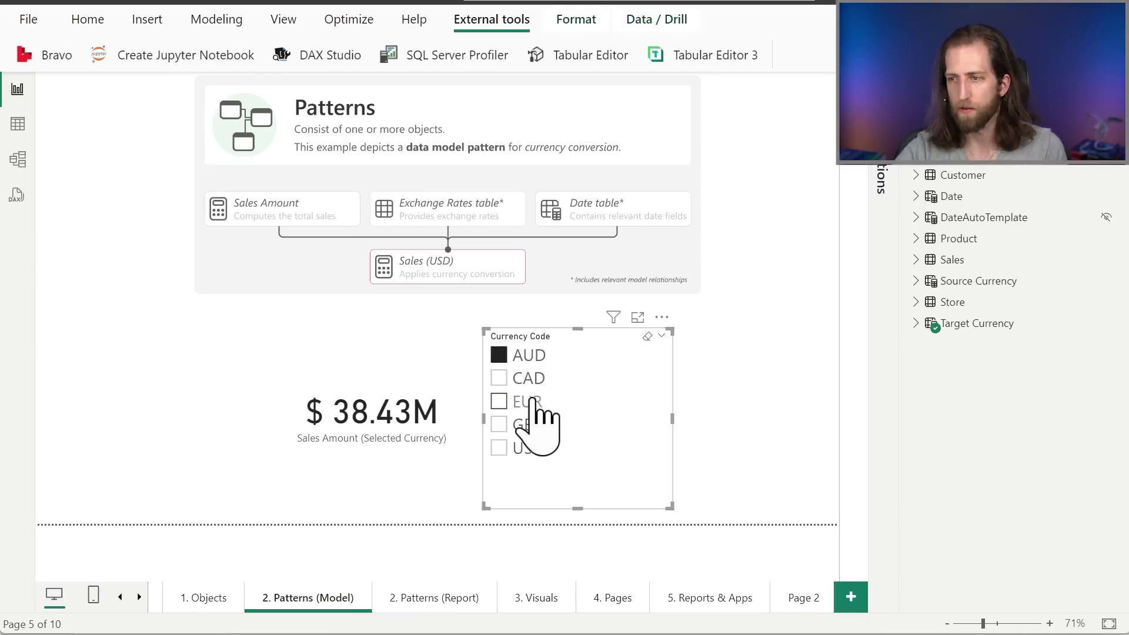
click(528, 402)
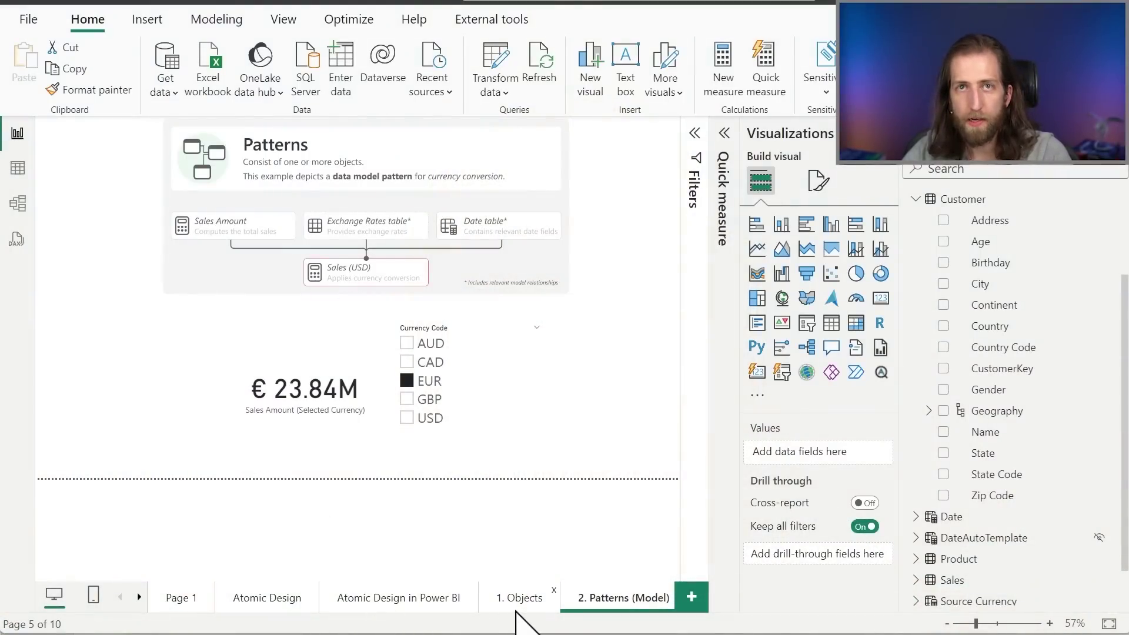
Step: Review the 1. Objects and 2. Patterns (Model) pages, then open 2. Patterns (Report) and select the MTD Sales Report title area
click(516, 609)
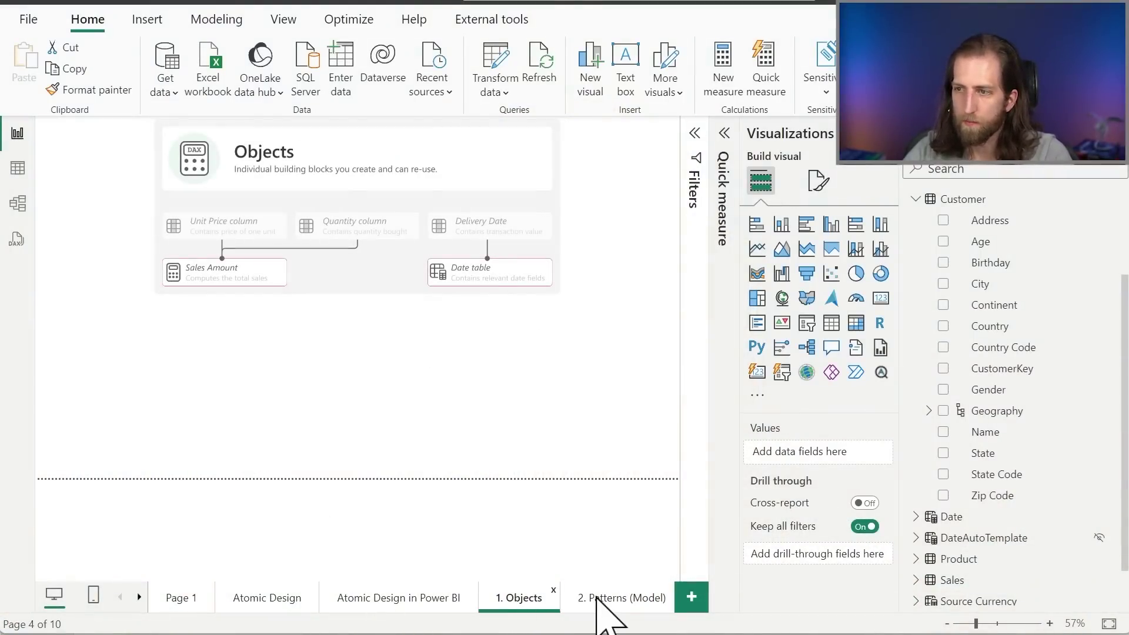
click(598, 600)
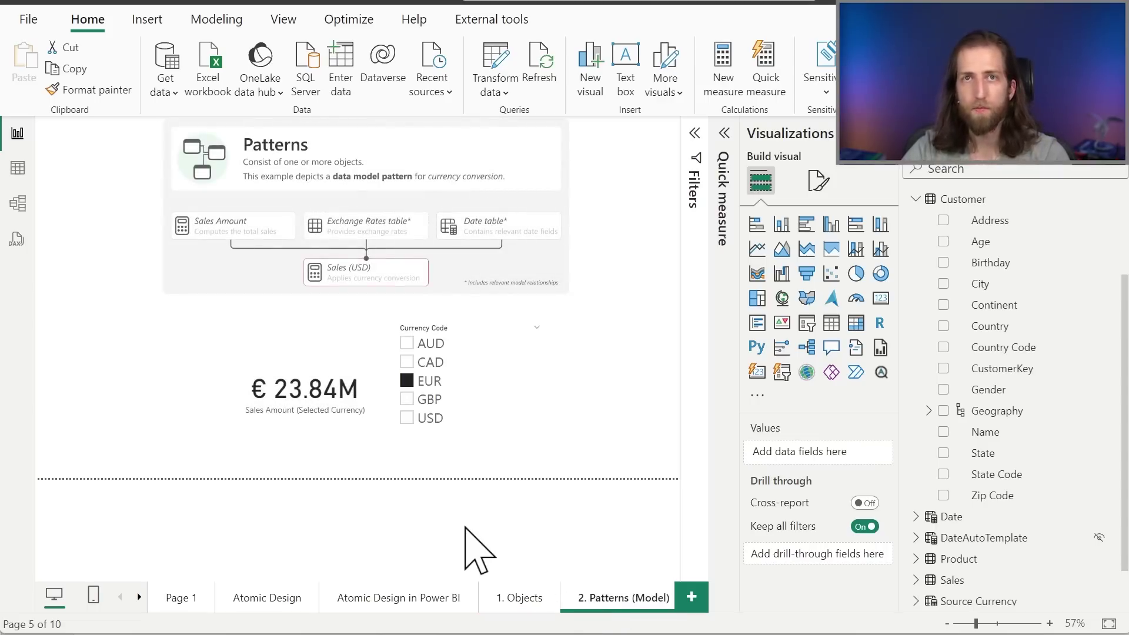
click(139, 598)
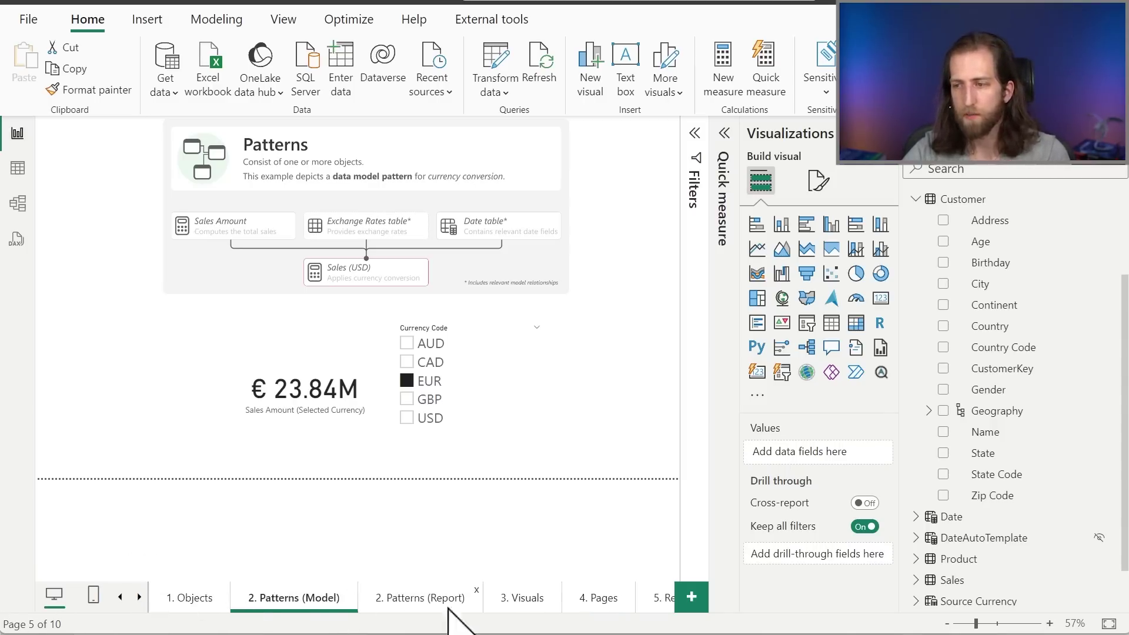
click(465, 612)
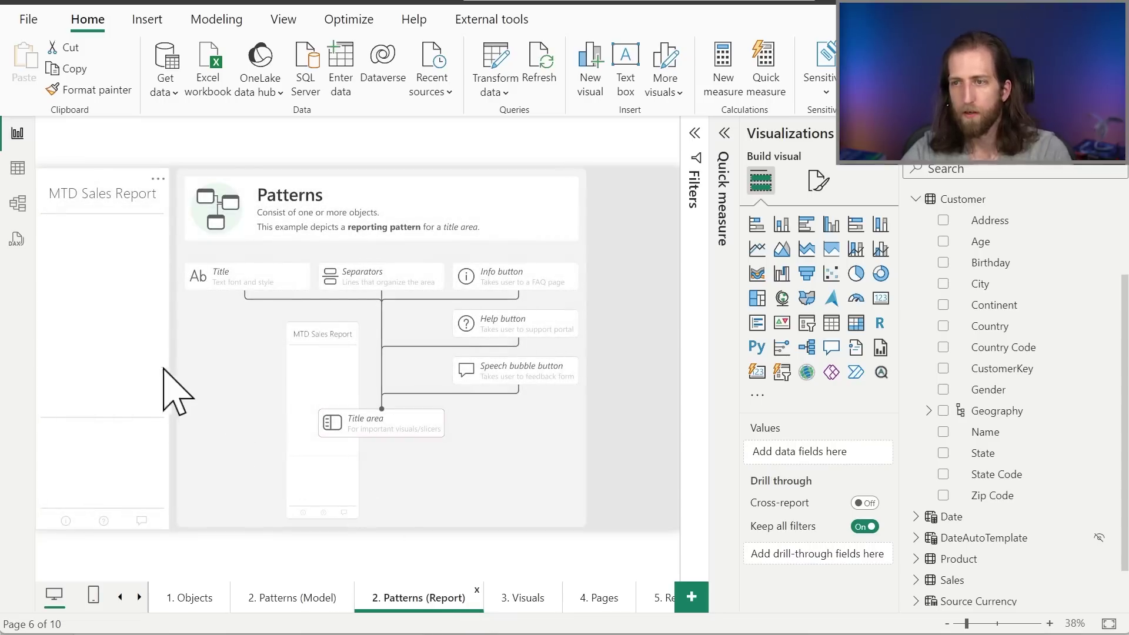
click(141, 351)
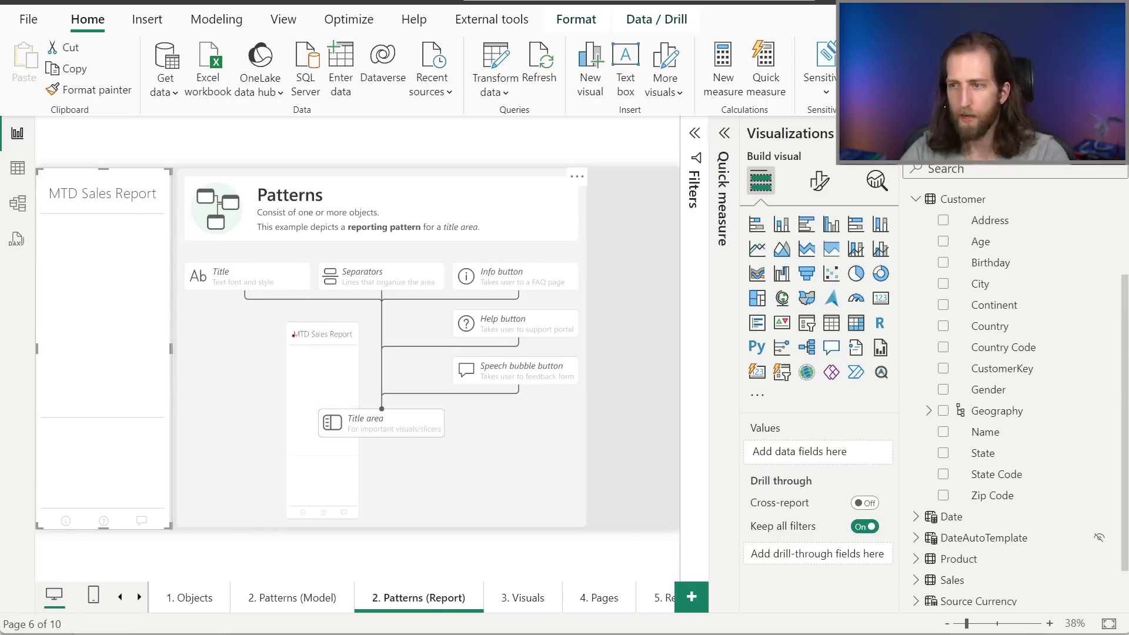
drag(283, 319, 368, 524)
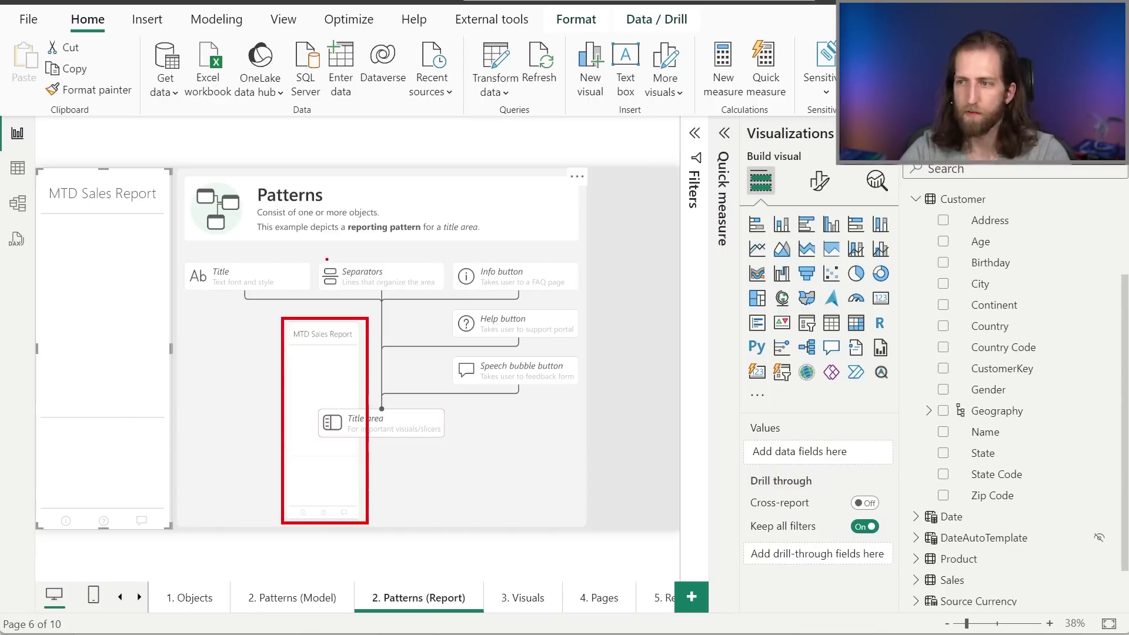
mouse_move(320, 261)
mouse_down()
mouse_move(376, 287)
mouse_move(573, 303)
mouse_move(582, 292)
mouse_up()
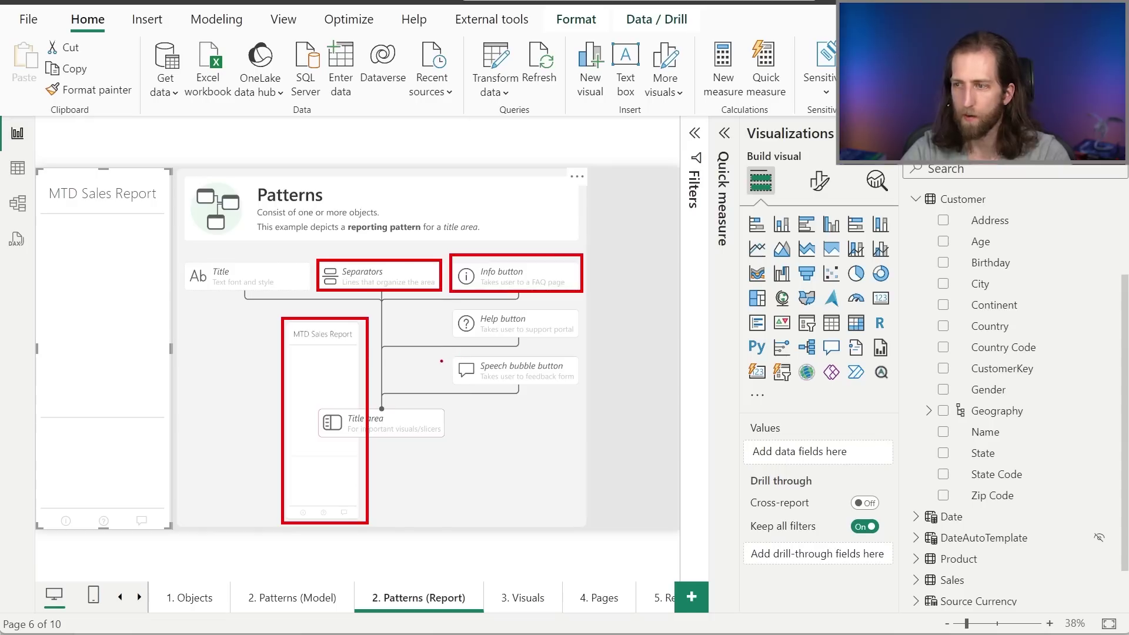
key(Escape)
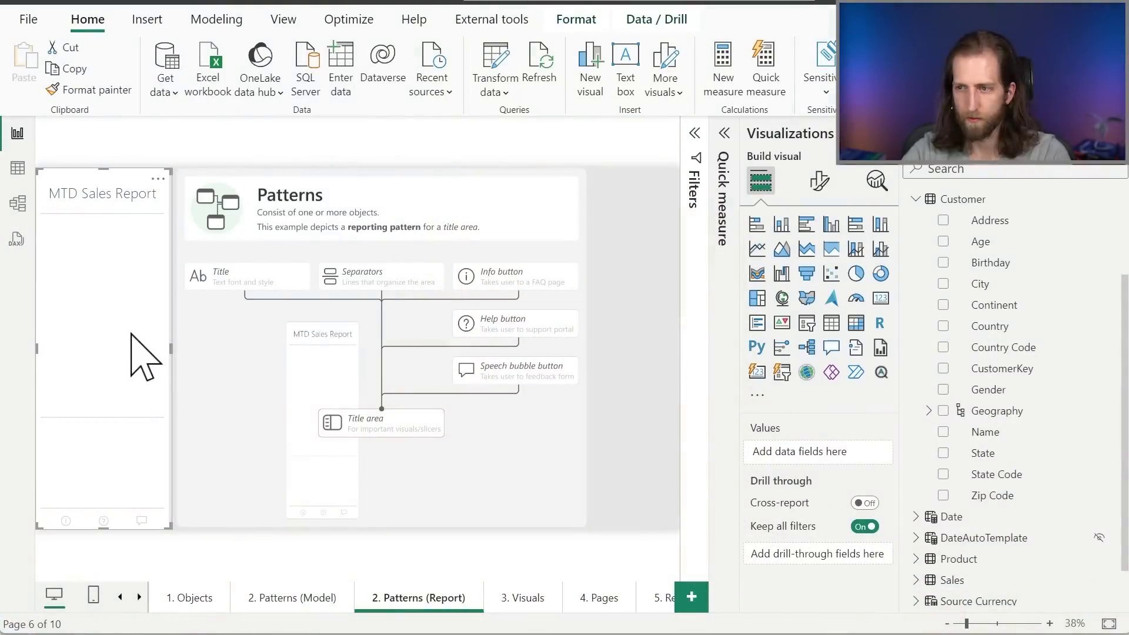
Step: Copy the grouped MTD Sales Report title area, add a new report page, and paste the copy onto Page 2
click(131, 335)
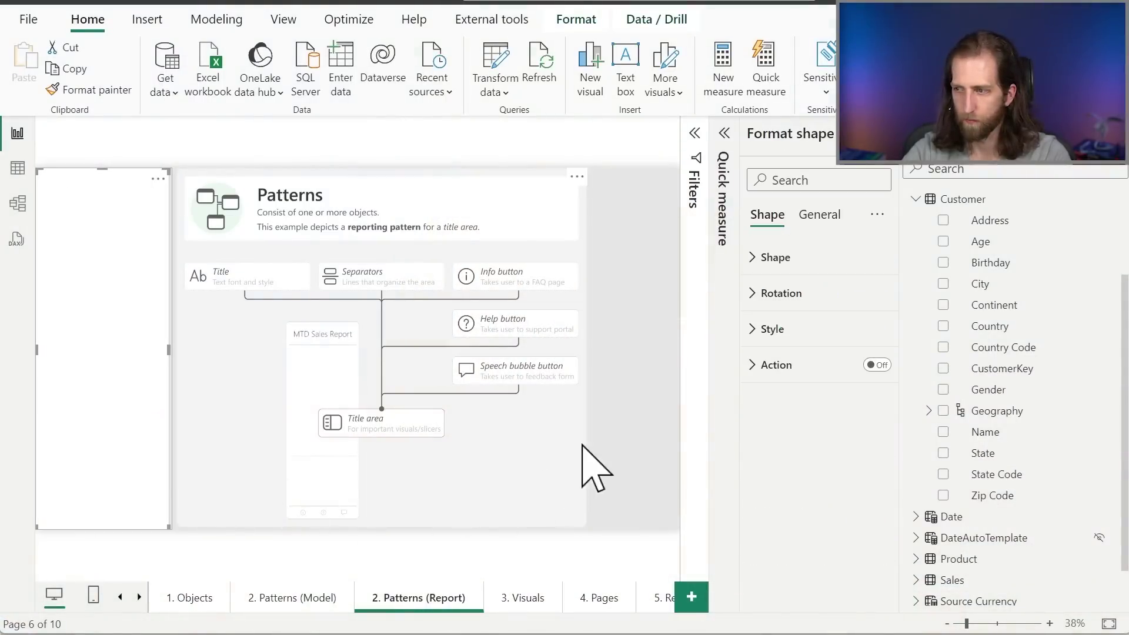
click(612, 465)
click(92, 347)
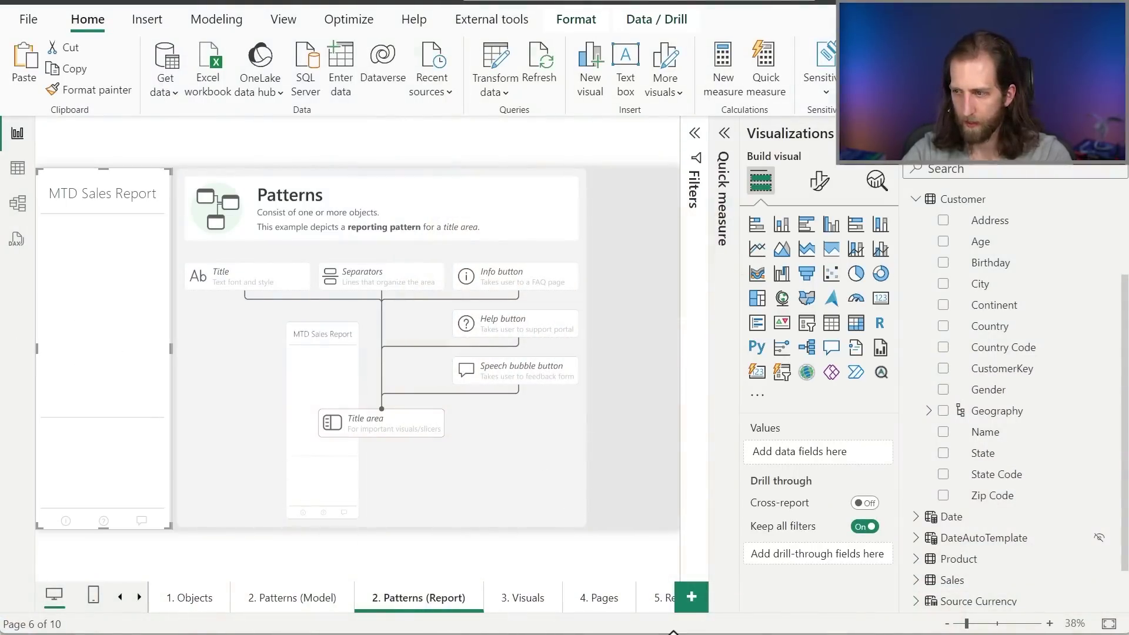
click(692, 597)
click(587, 604)
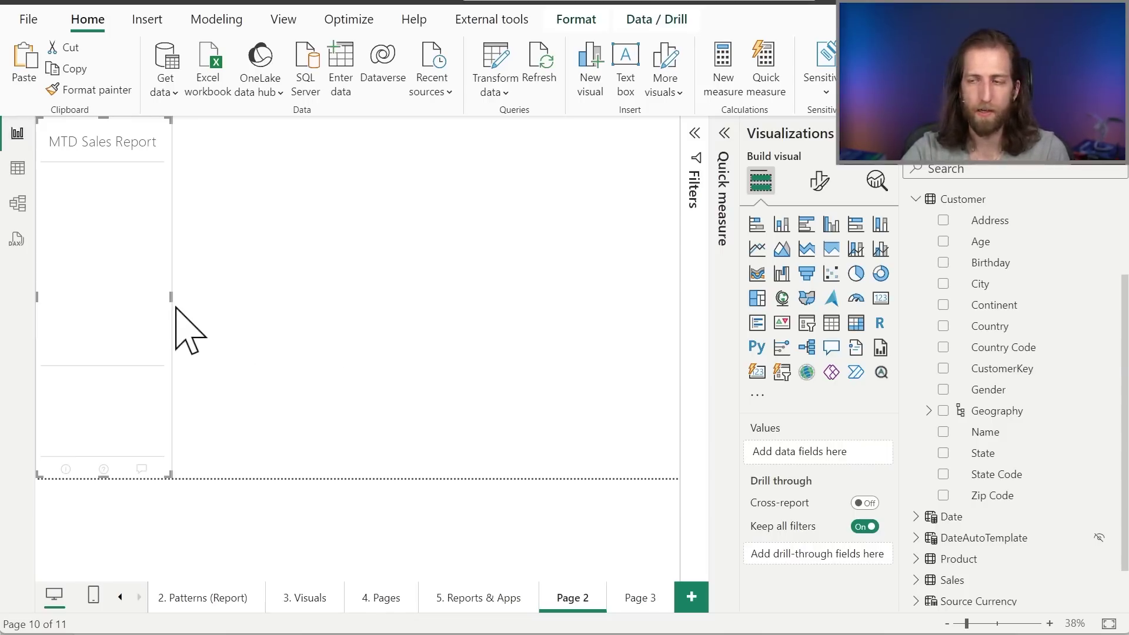
click(186, 312)
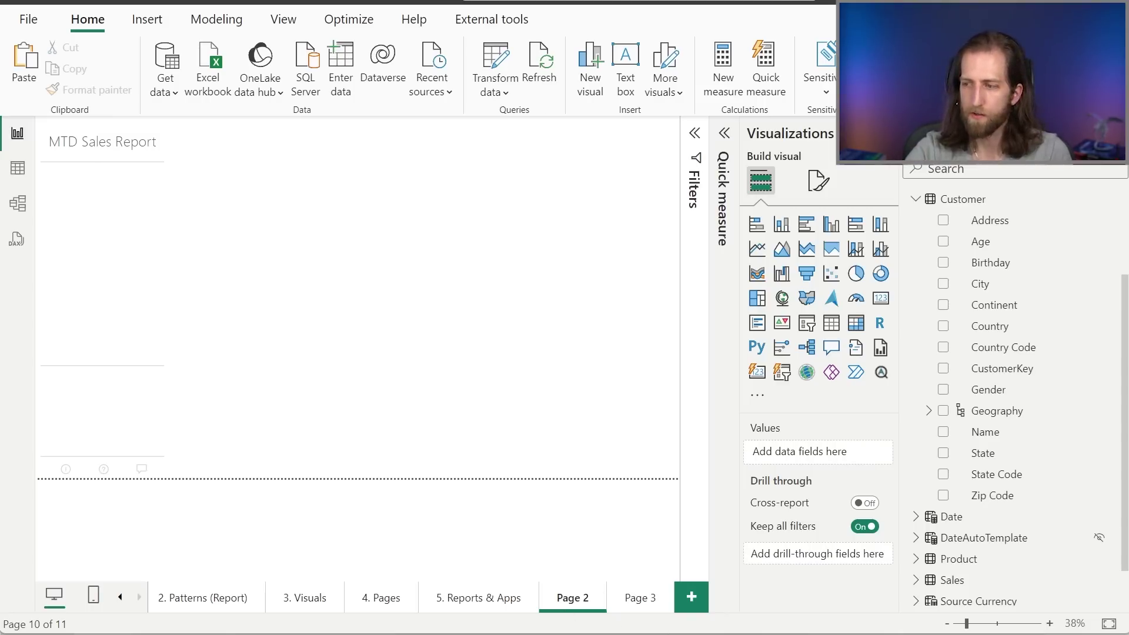
click(667, 591)
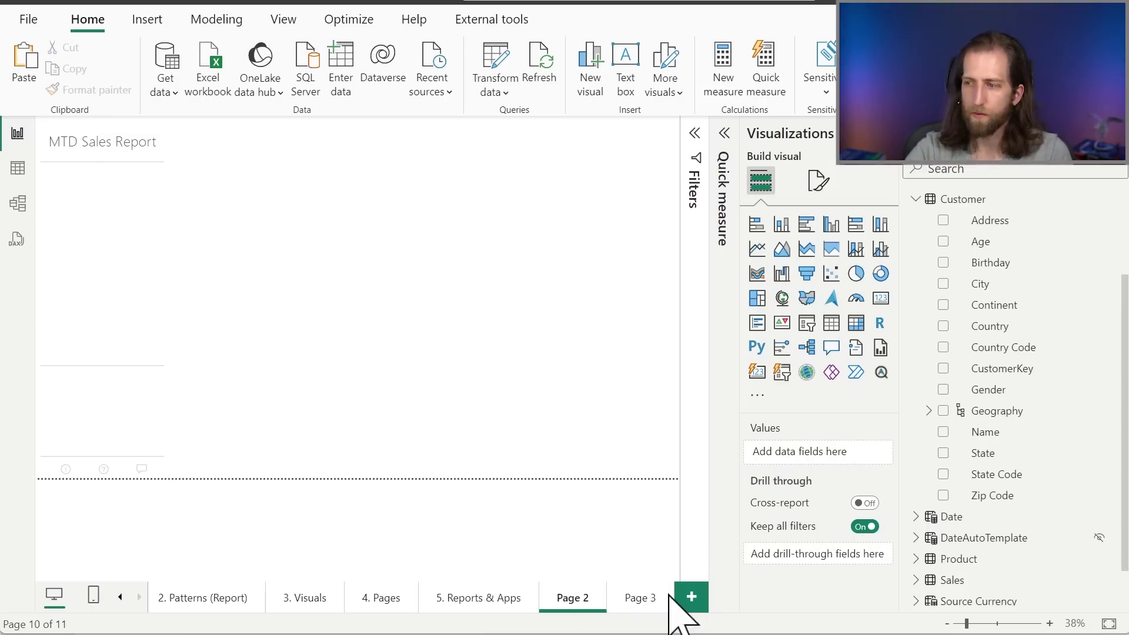
Step: Delete the extra Page 3 and return to the 2. Patterns (Report) page by way of 2. Patterns (Model)
click(691, 347)
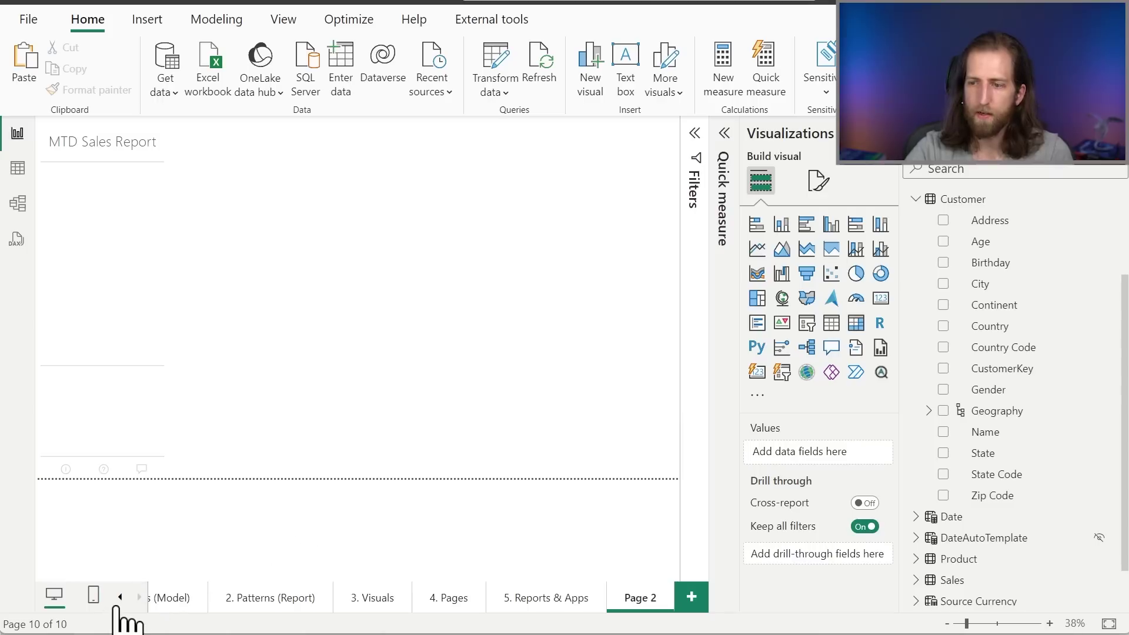
click(120, 597)
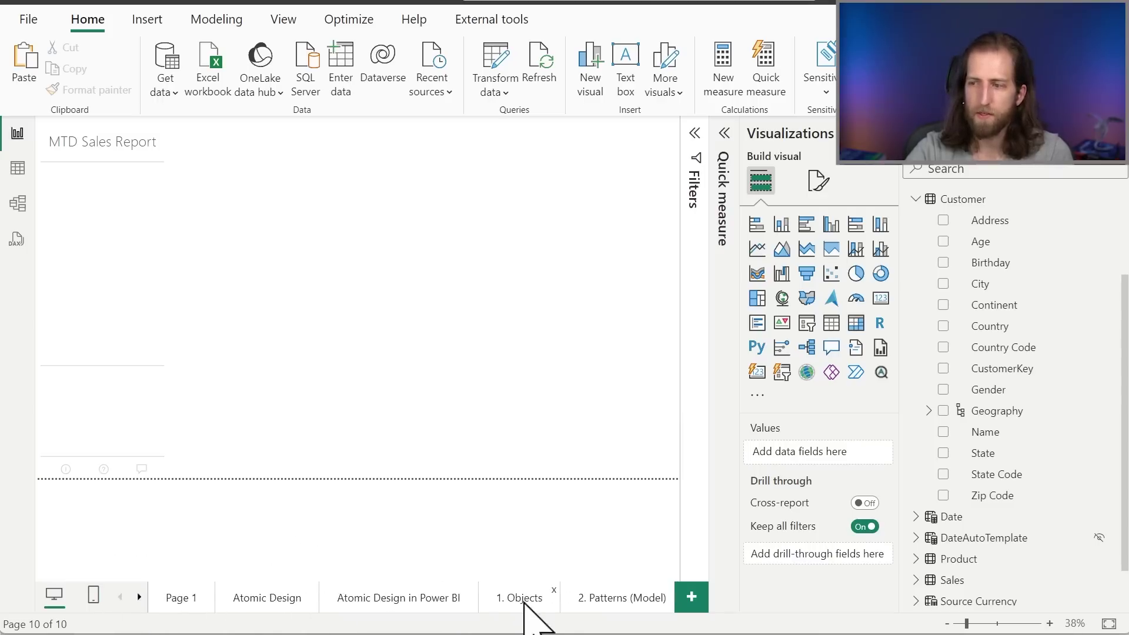
click(600, 605)
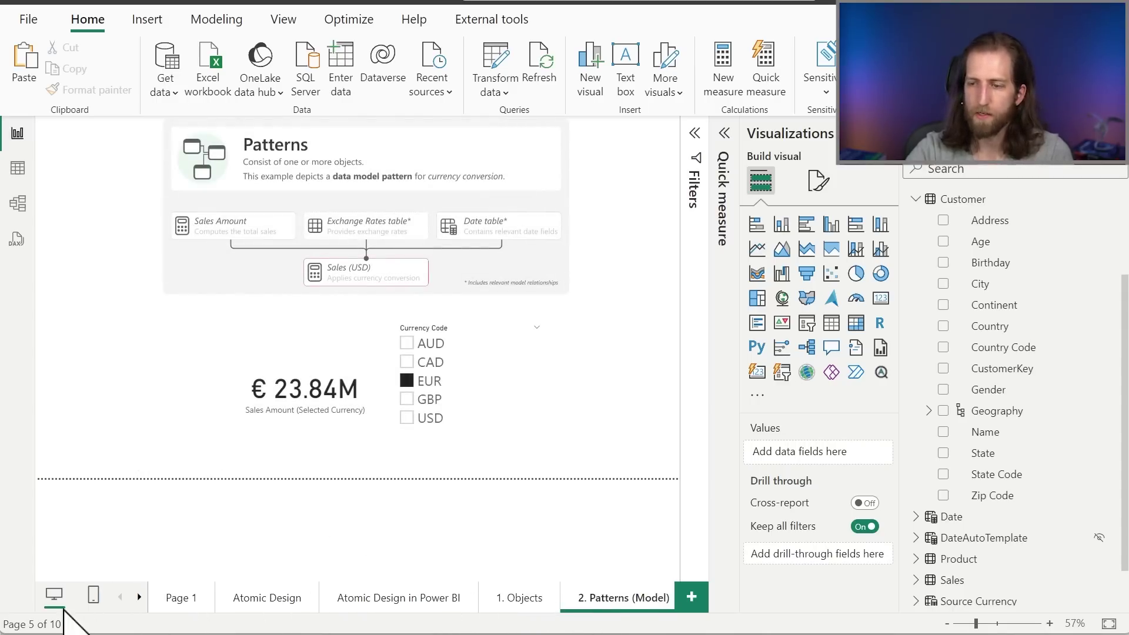
click(138, 598)
click(139, 598)
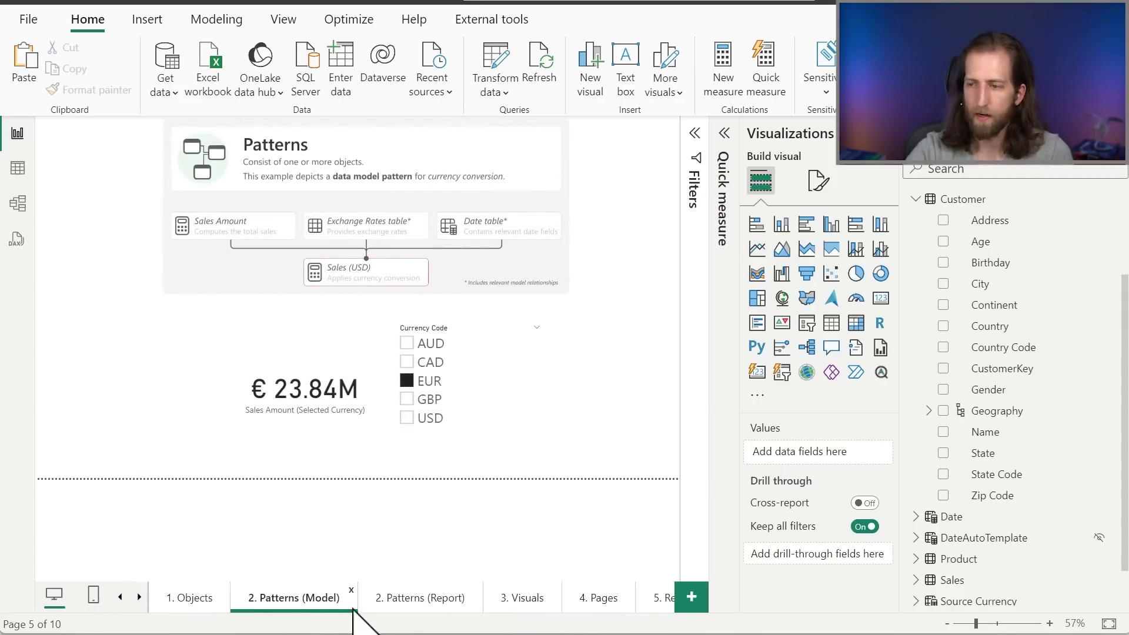
click(417, 600)
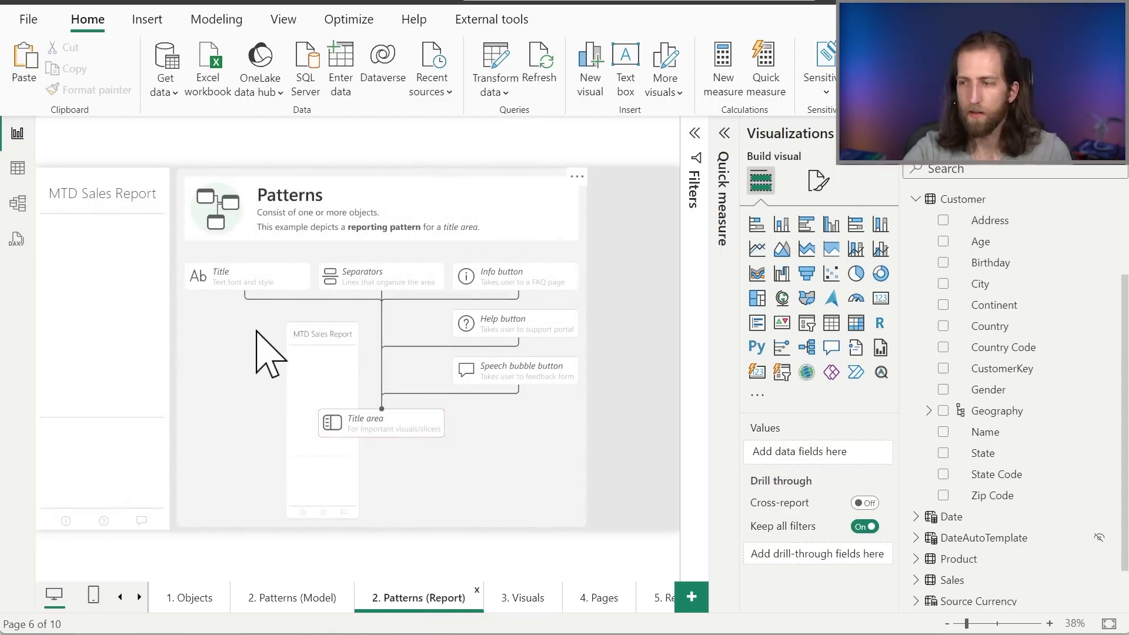
Step: Open the 3. Visuals page, collapse the Visualizations pane and examine the Sales (USD) card below the diagram
click(513, 597)
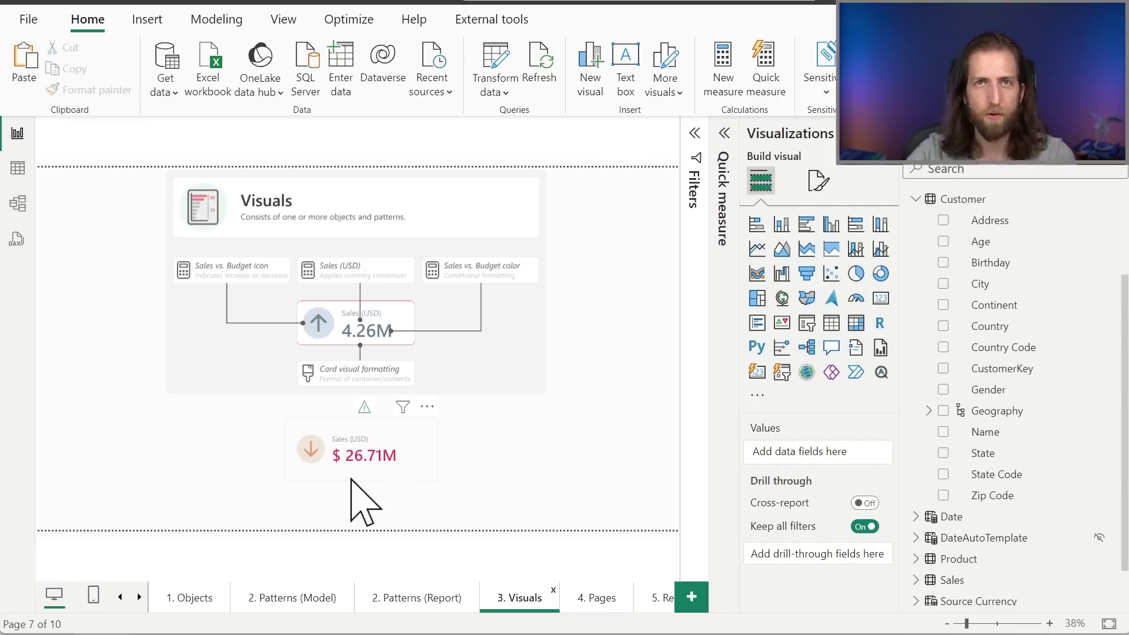
click(885, 133)
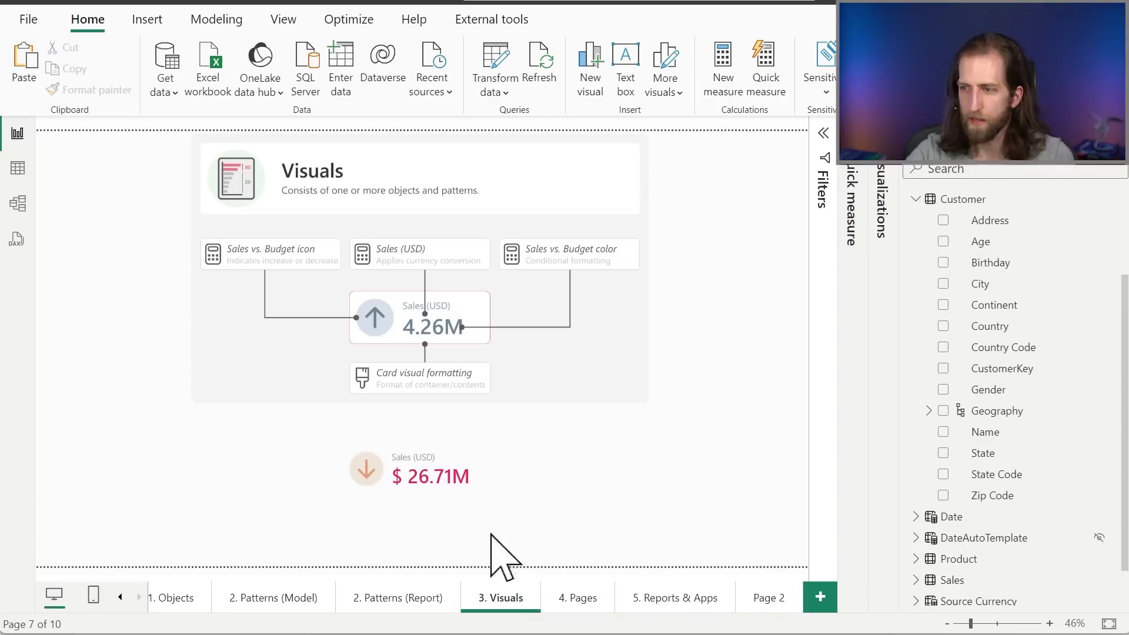
click(439, 492)
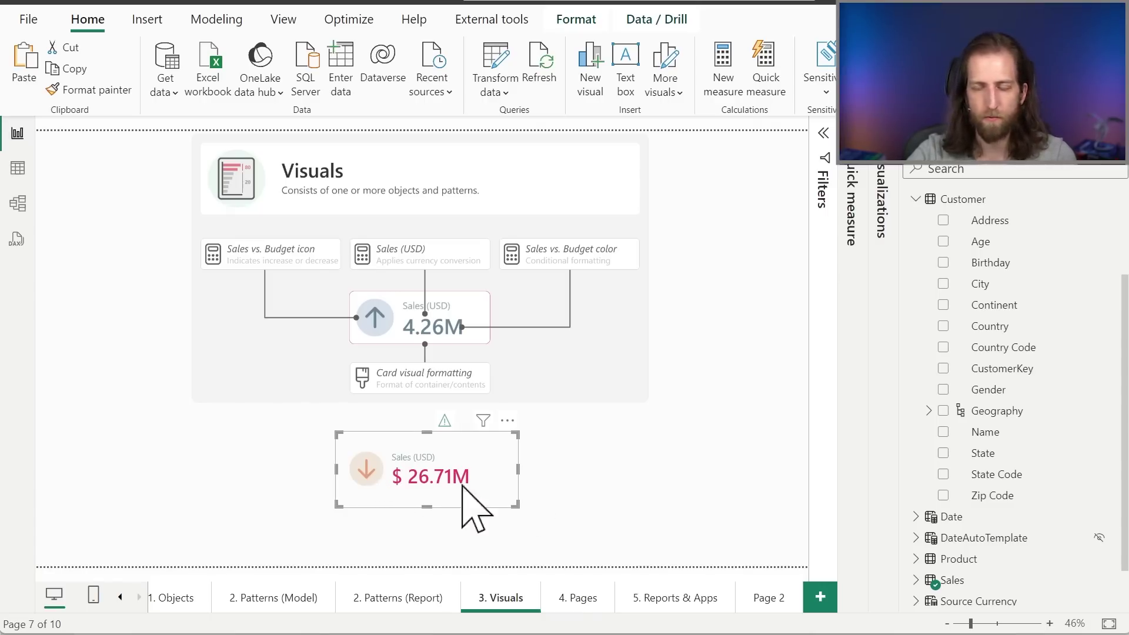
click(651, 468)
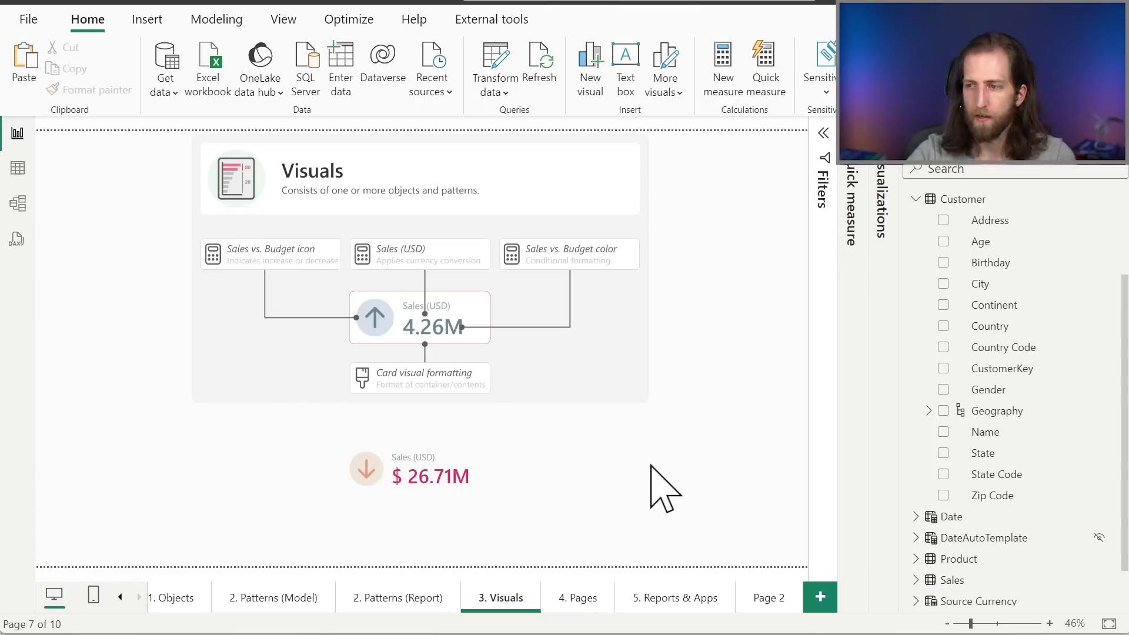
click(447, 481)
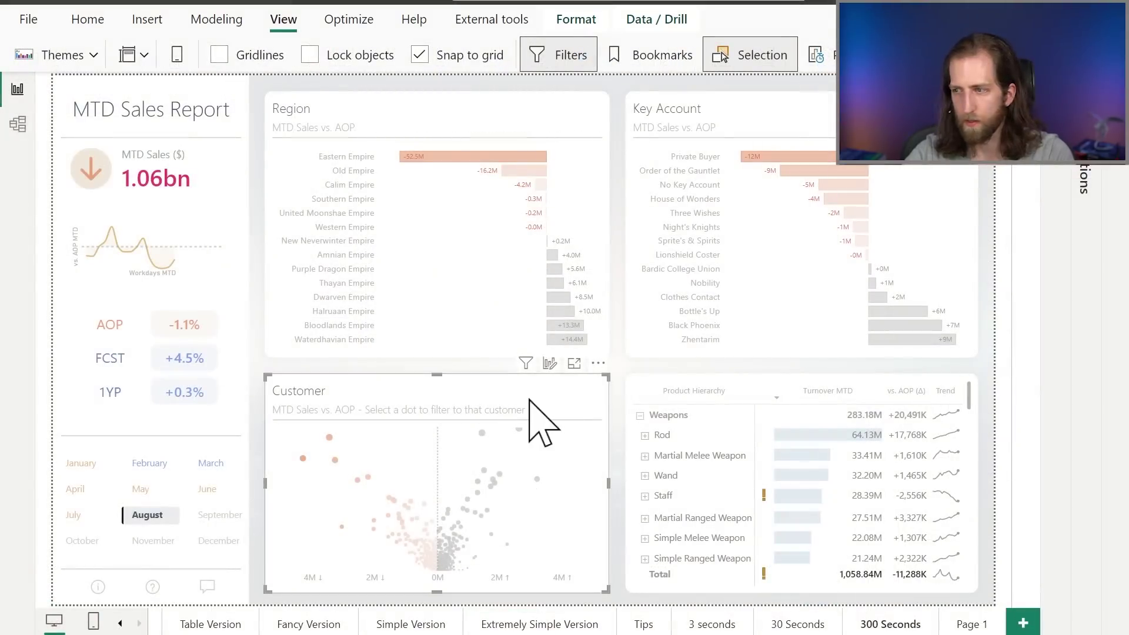
Step: Copy the AOP, FCST and 1YP comparison card from the other report's 300 Seconds page and paste it onto the 3. Visuals page
click(628, 375)
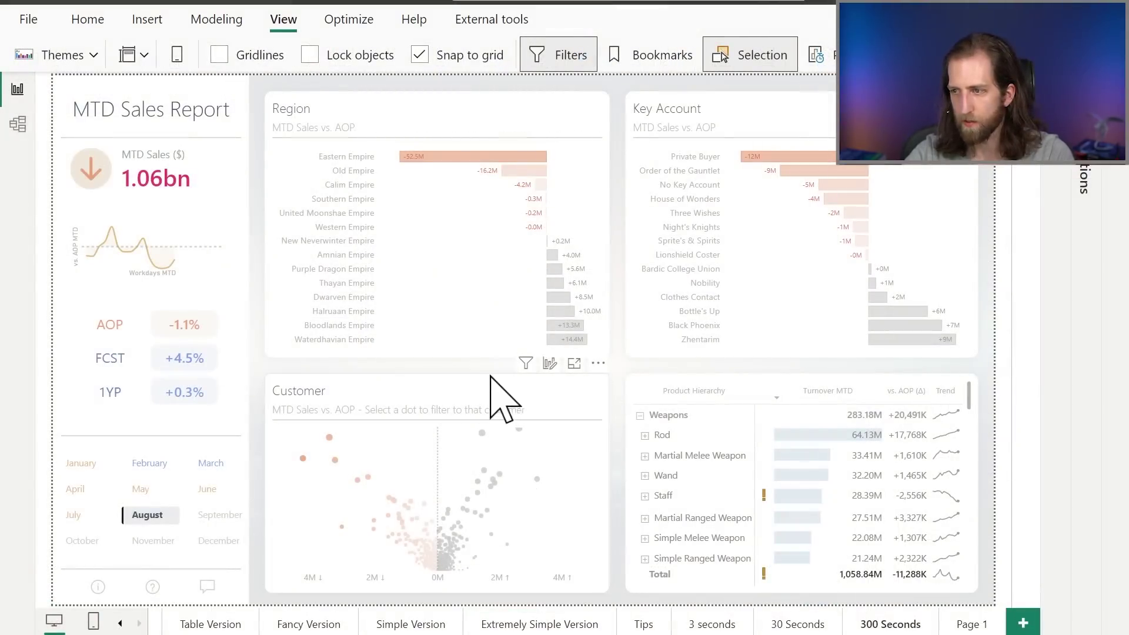
click(498, 404)
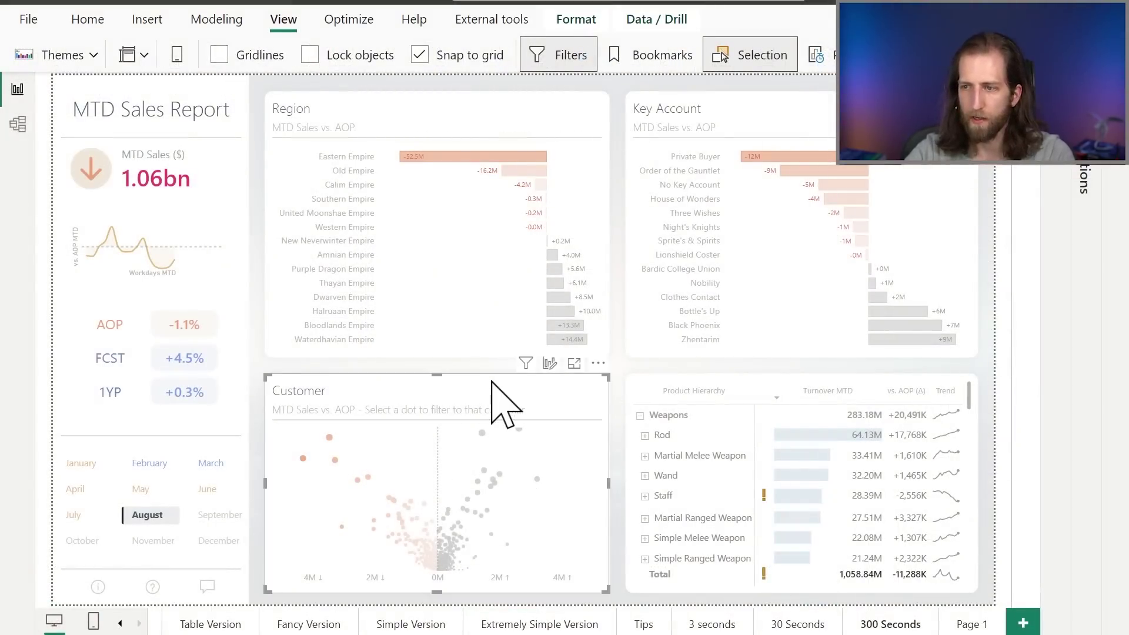
click(113, 322)
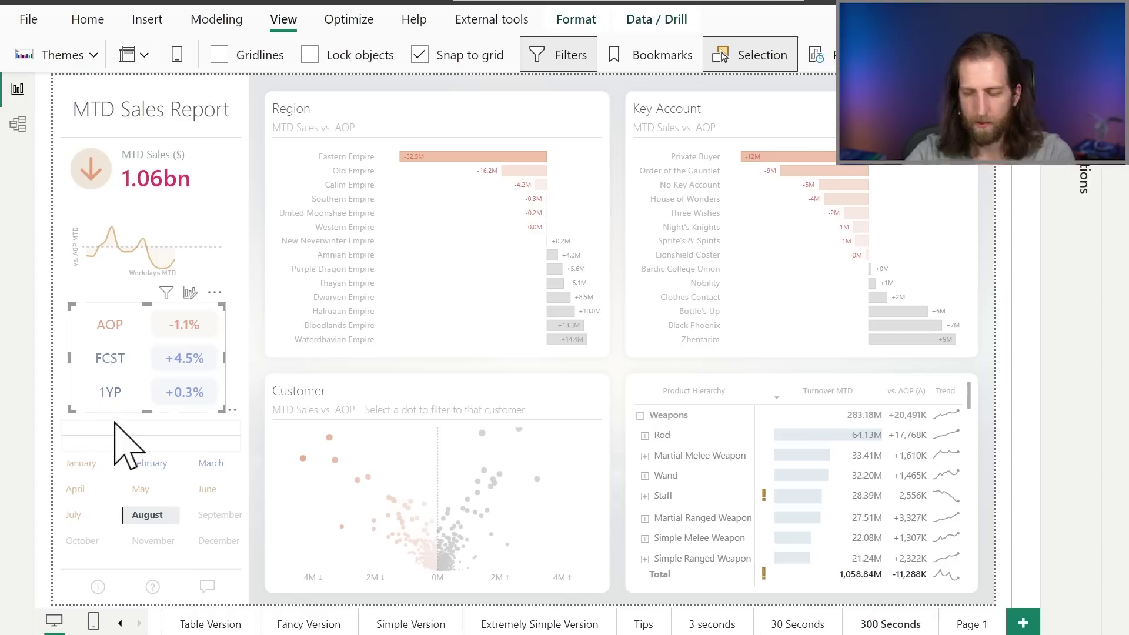
drag(97, 381, 59, 421)
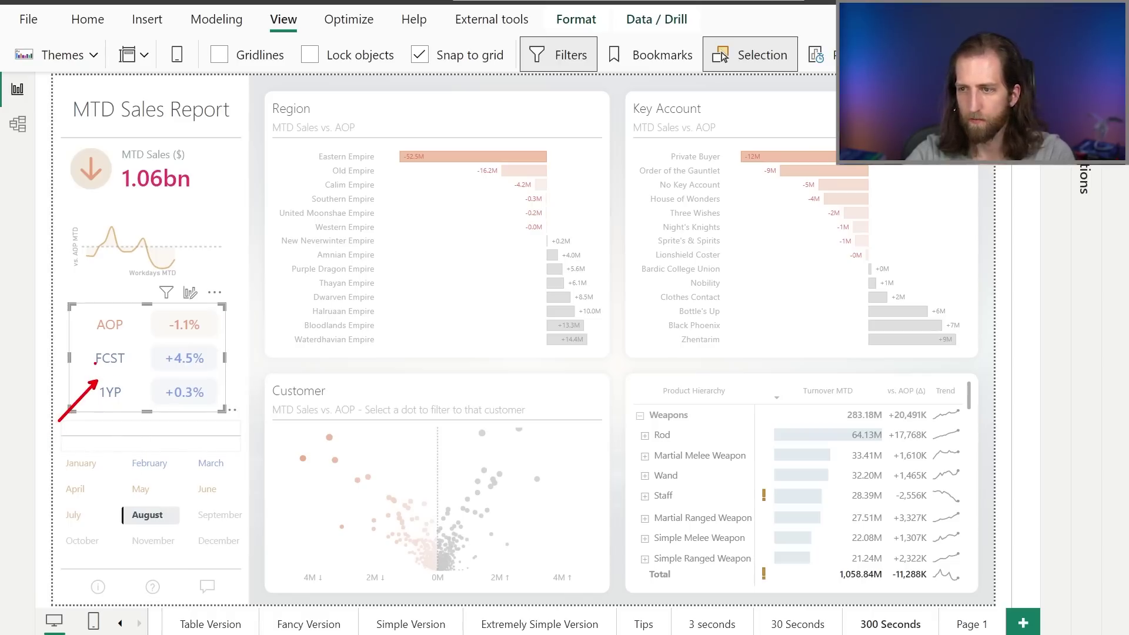
key(Escape)
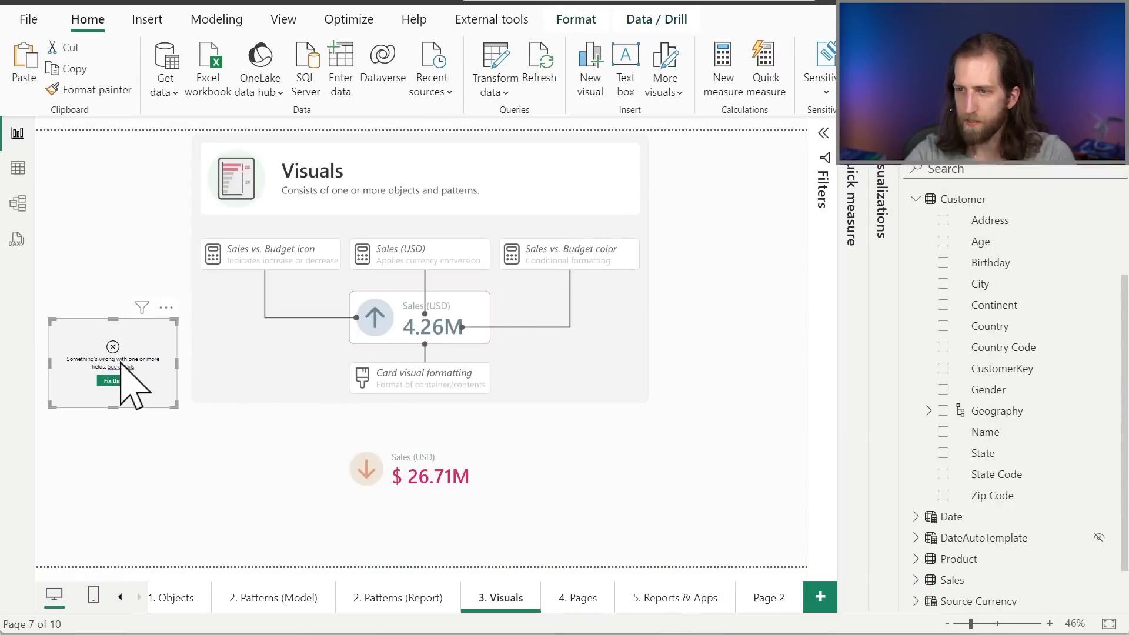
Step: Examine the pasted card's error details, its assigned data fields and the options available for the AOP card label field
click(121, 367)
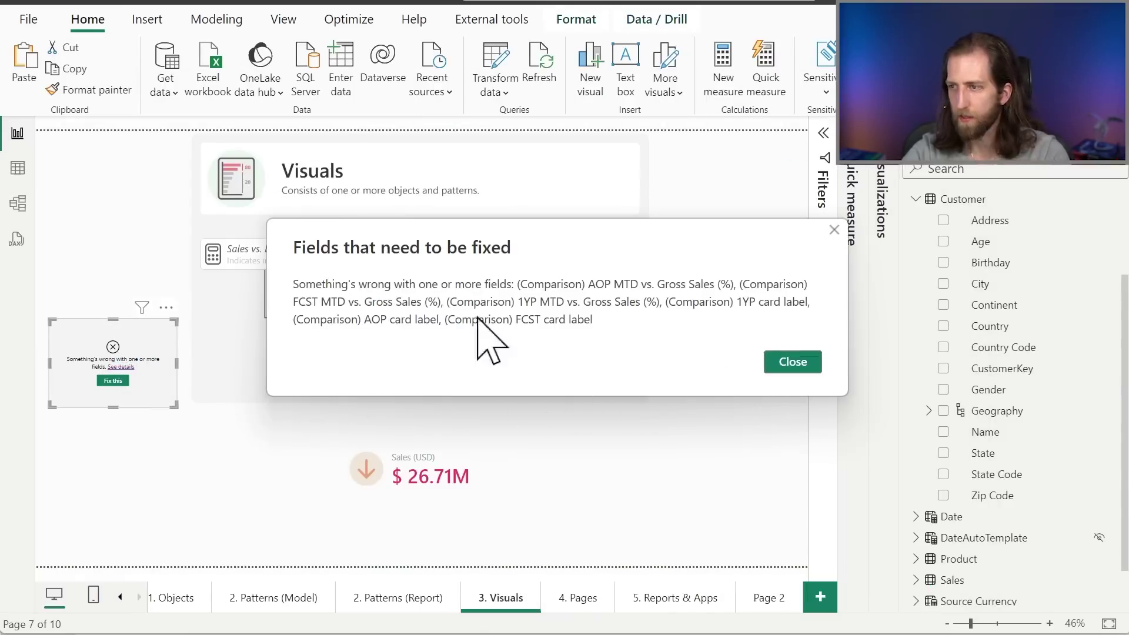
click(771, 367)
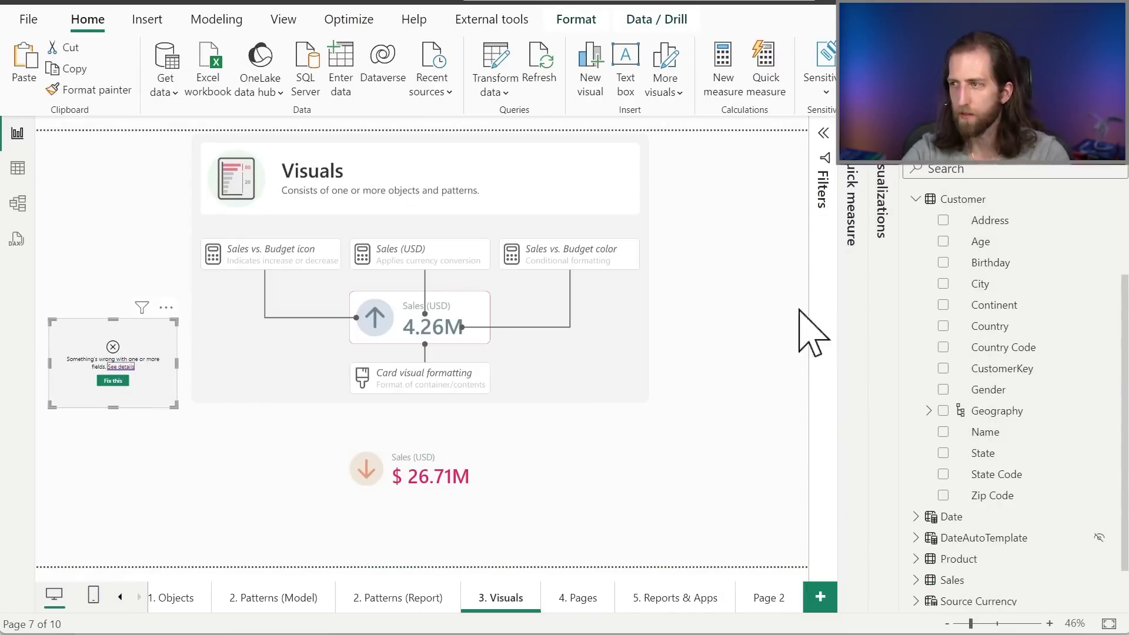
click(880, 176)
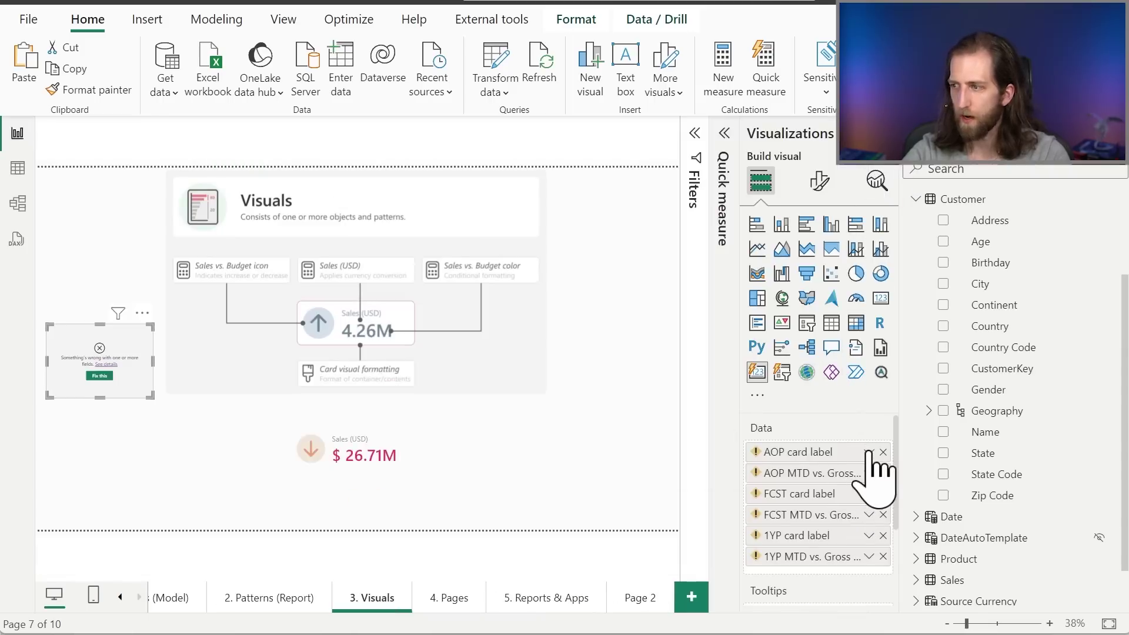
click(869, 453)
mouse_move(917, 521)
mouse_move(927, 501)
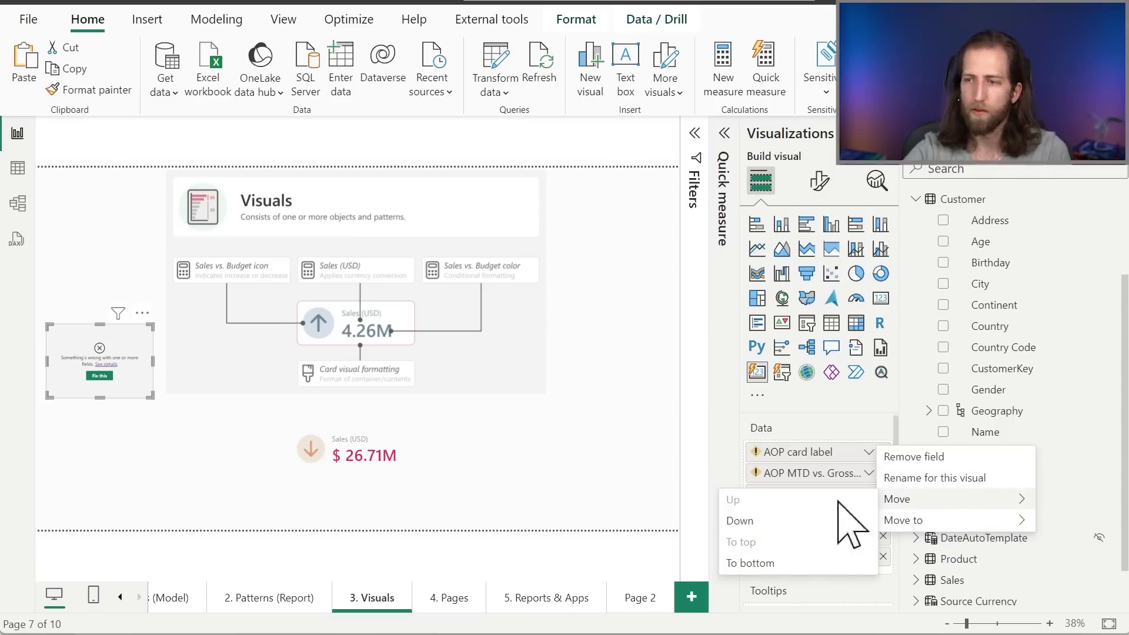
click(107, 450)
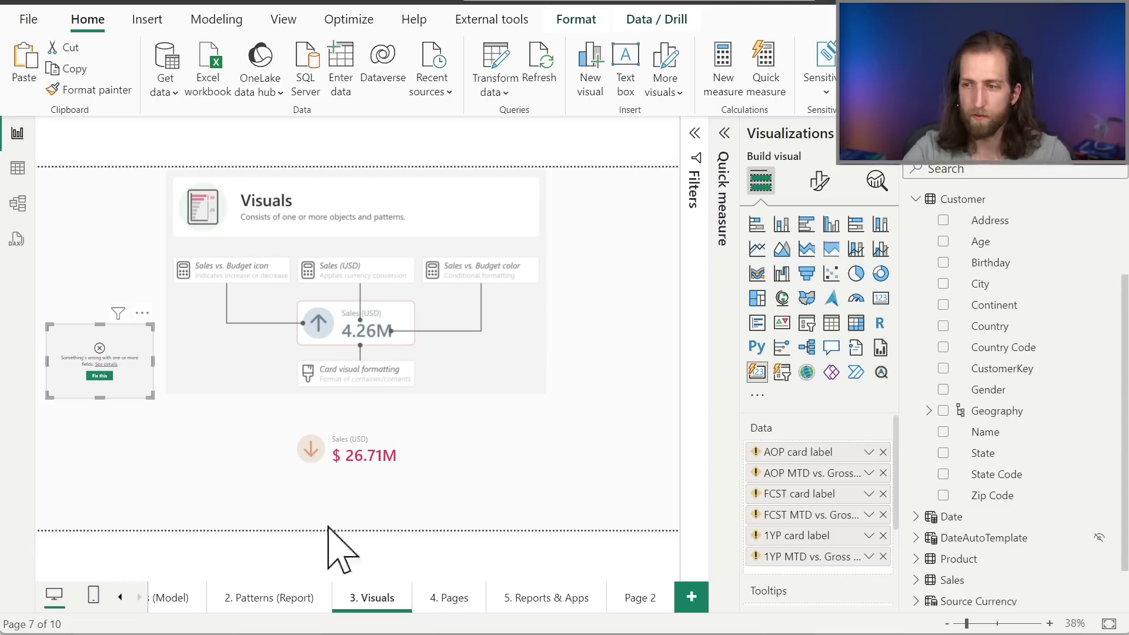
Step: Select the Sales (USD) card on the 3. Visuals page to view its assigned data field
mouse_move(361, 470)
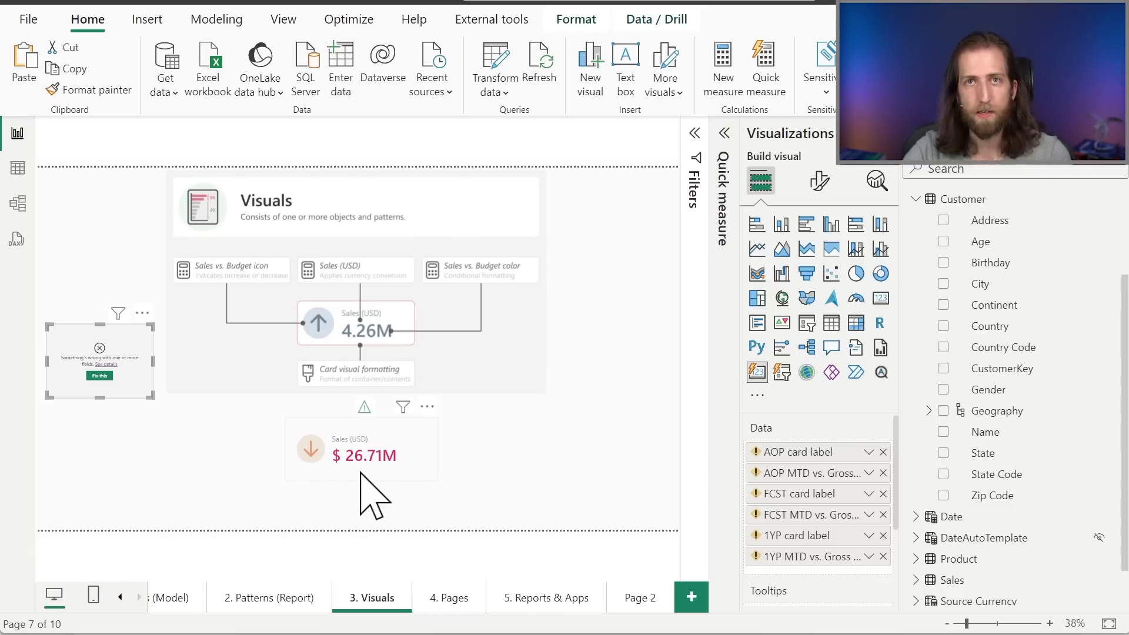
click(361, 491)
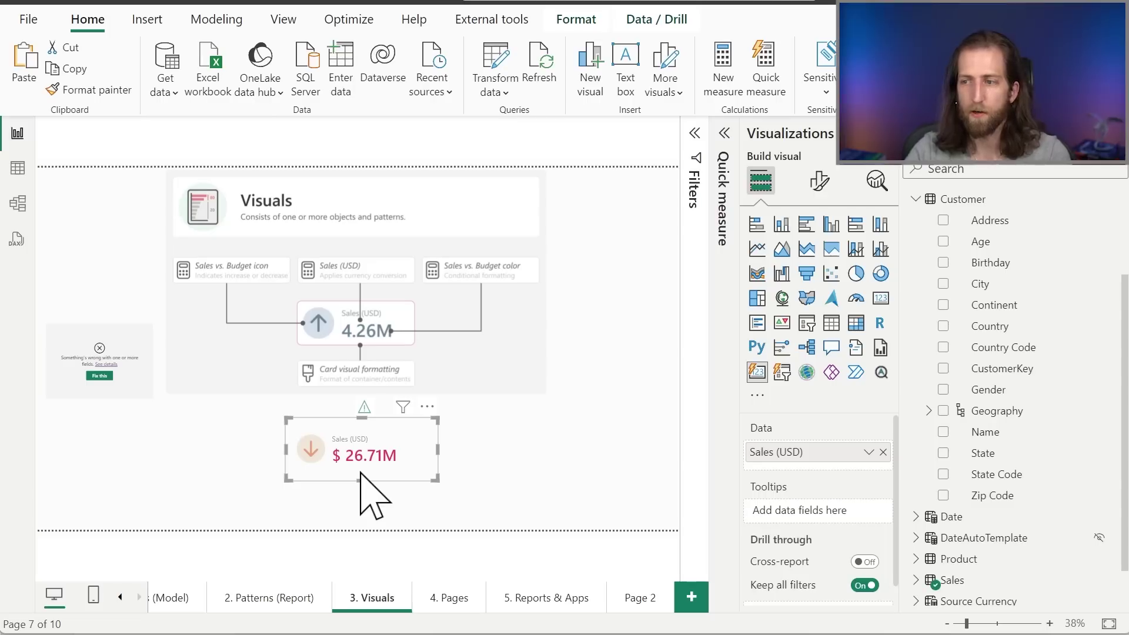